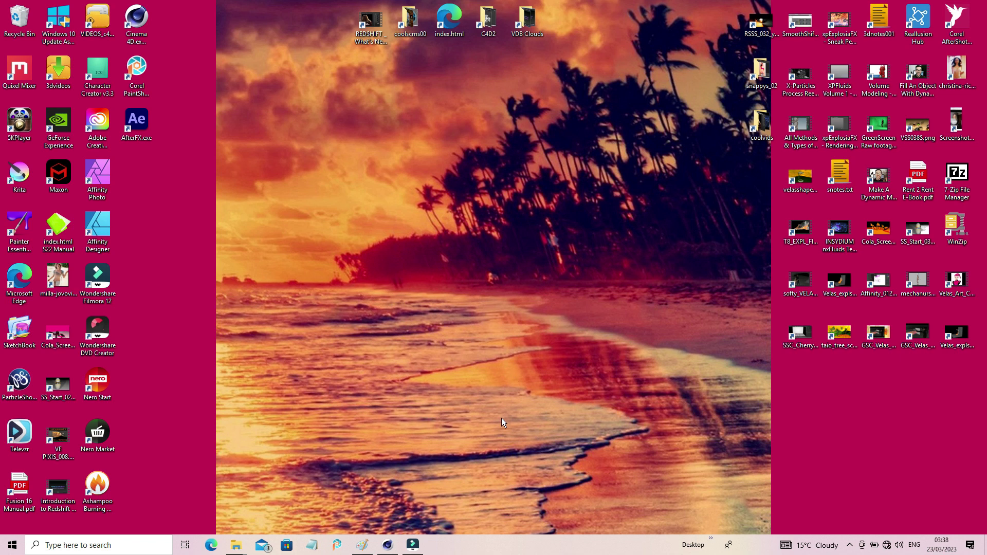
Bring the Cinema 4D window showing XPSL_START_021.c4d to the front
{"action": "left_click", "coordinate": [388, 545]}
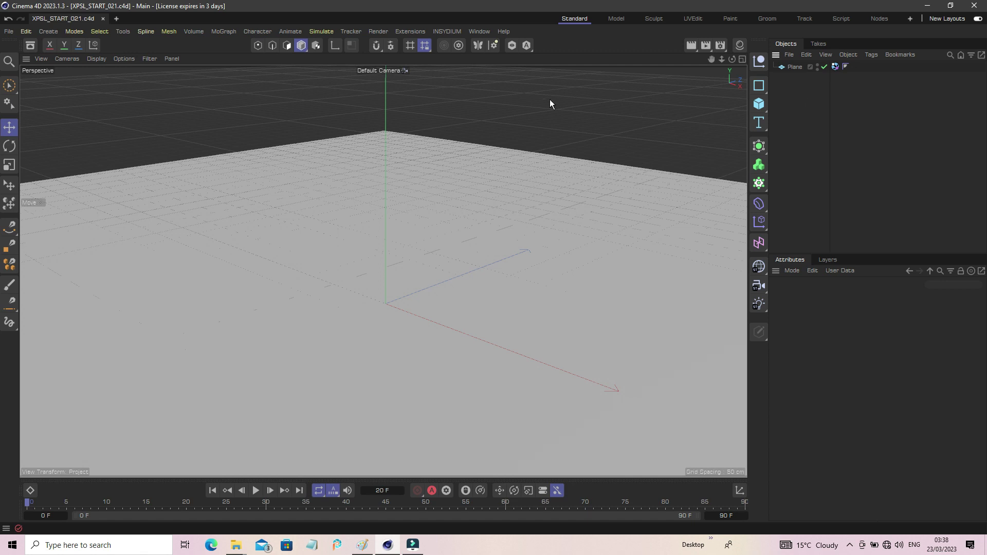
Add an xpEmitter from the INSYDIUM X-Particles menu to the scene
{"action": "left_click", "coordinate": [444, 32]}
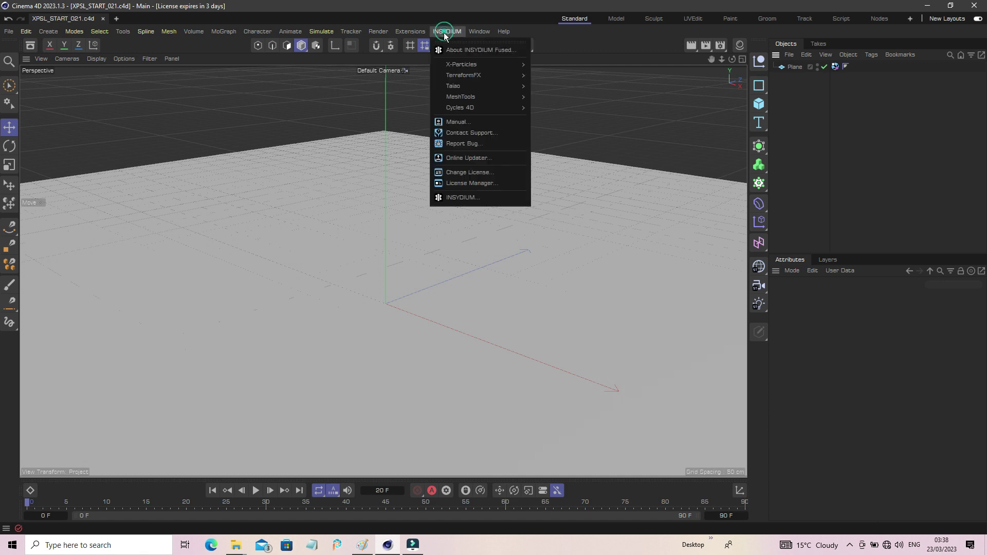
{"action": "mouse_move", "coordinate": [464, 67]}
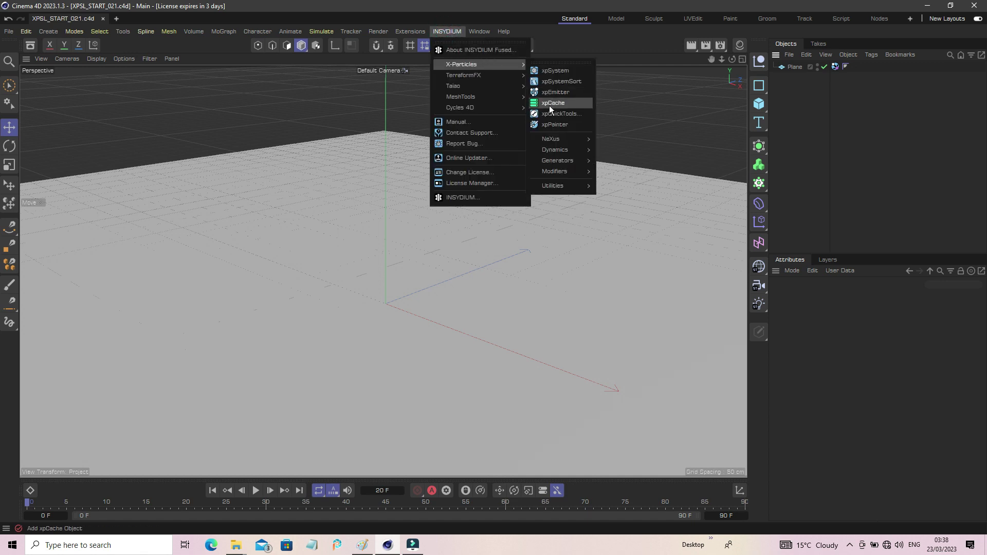
{"action": "left_click", "coordinate": [567, 93]}
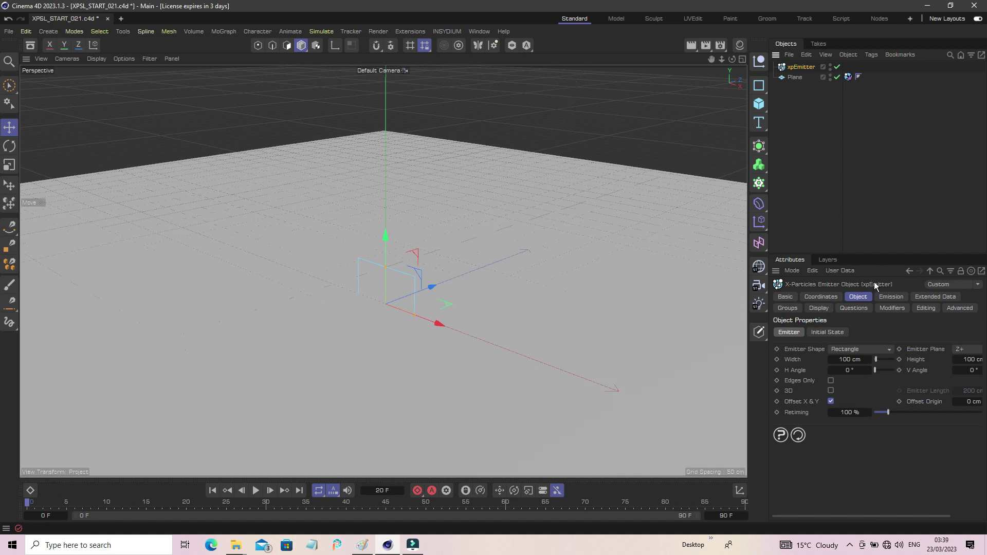
Turn off Emit all Frames and set emitter Birthrate to 1800 and Speed to 80 cm
{"action": "left_click", "coordinate": [891, 297]}
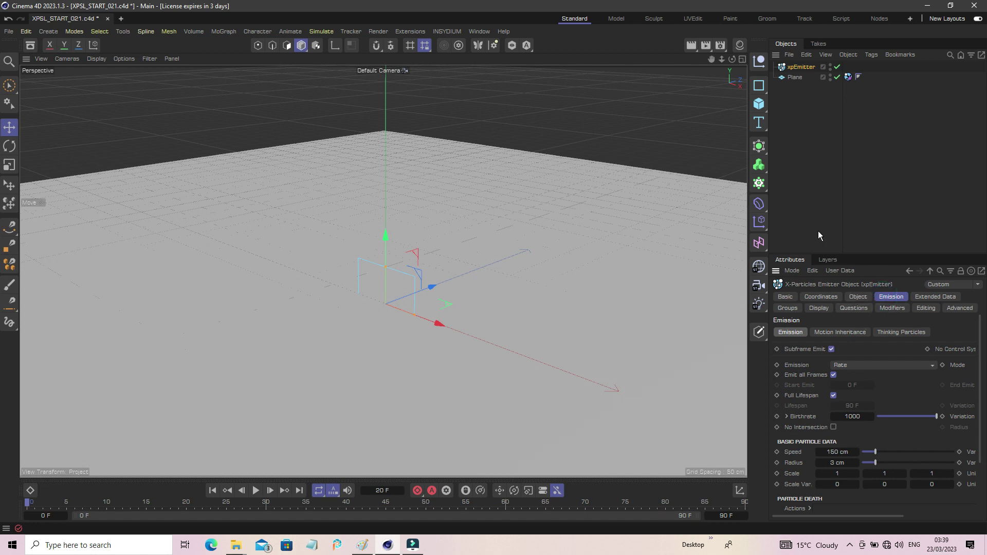
{"action": "left_click", "coordinate": [834, 375]}
{"action": "left_click", "coordinate": [855, 417]}
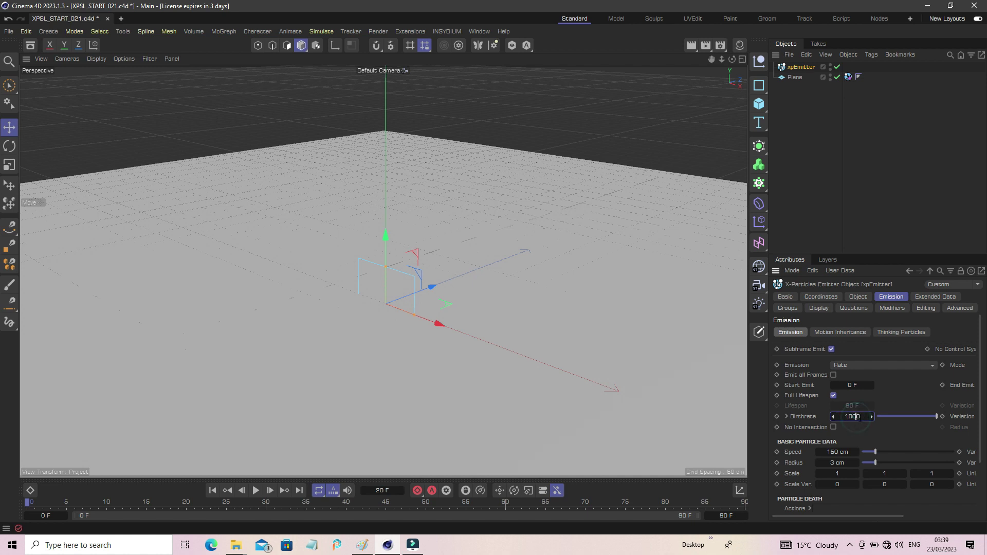
{"action": "type", "text": "1800"}
{"action": "key", "text": "Return"}
{"action": "left_click", "coordinate": [836, 452]}
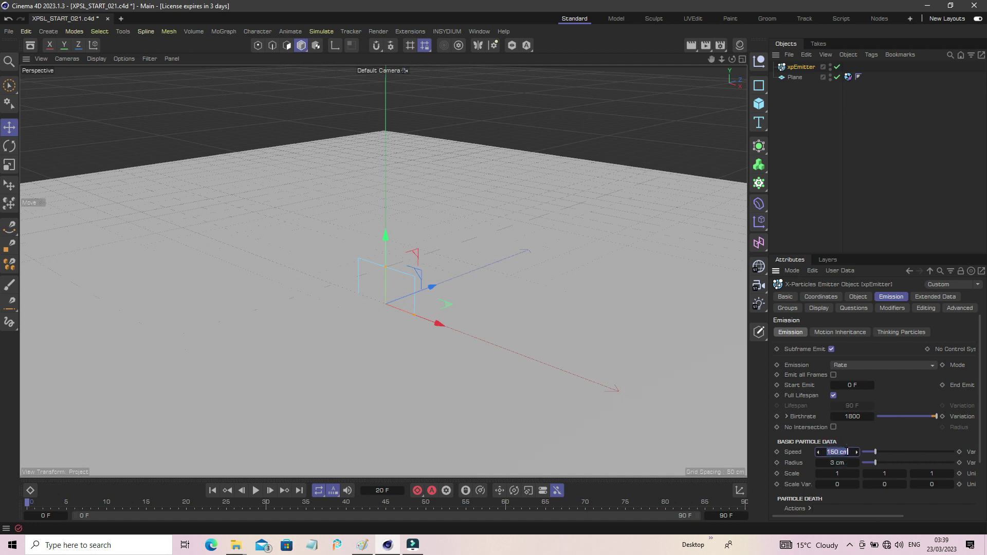
{"action": "type", "text": "80"}
{"action": "key", "text": "Return"}
{"action": "left_click", "coordinate": [857, 297]}
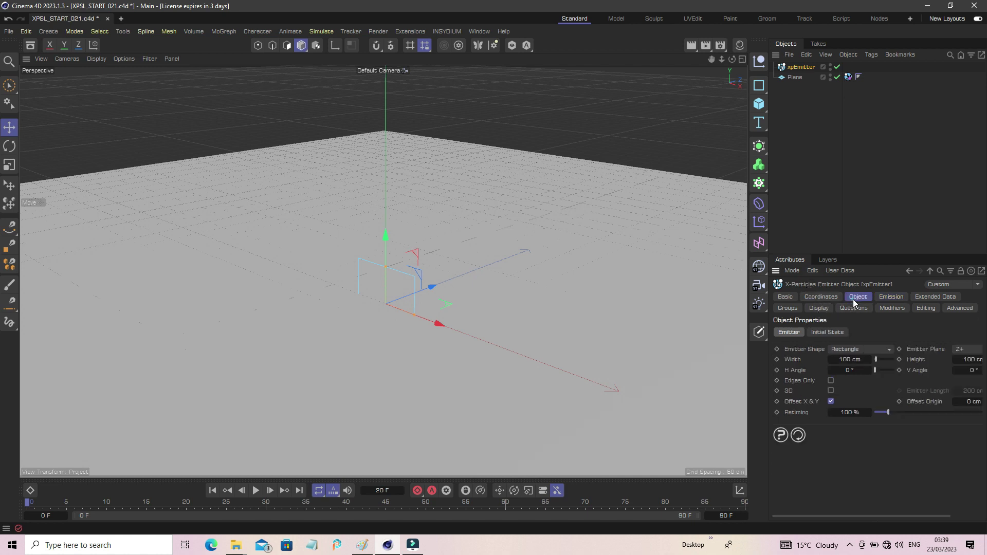
Set the emitter plane to Y+, preview the particle burst, then rewind to the start
{"action": "left_click", "coordinate": [960, 350]}
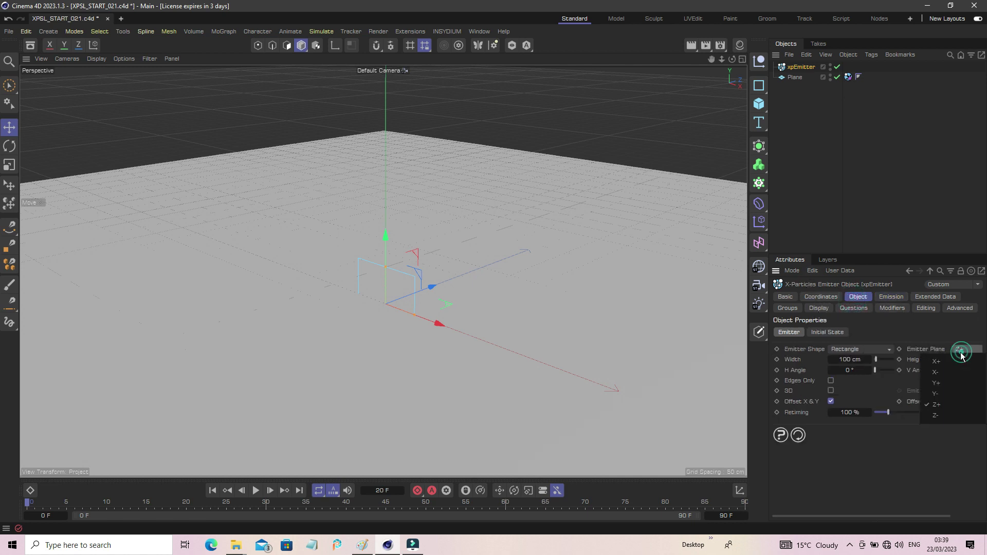
{"action": "left_click", "coordinate": [941, 383]}
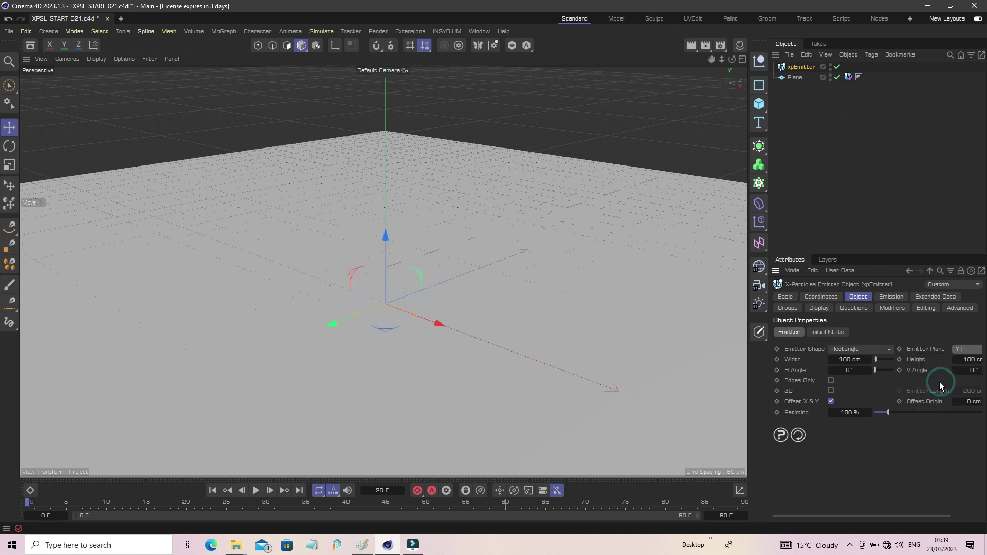
{"action": "left_click", "coordinate": [255, 491]}
{"action": "left_click", "coordinate": [255, 491]}
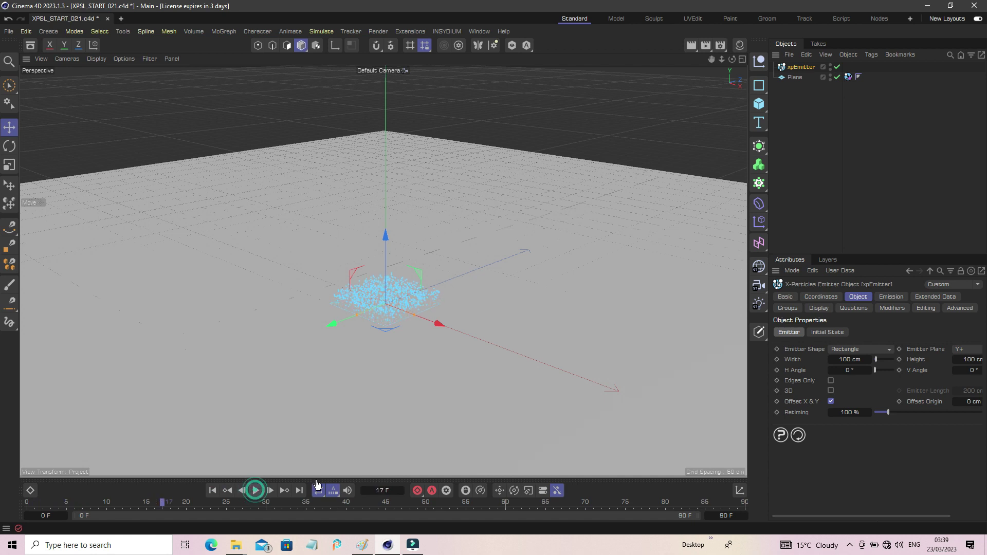
{"action": "left_click", "coordinate": [211, 491]}
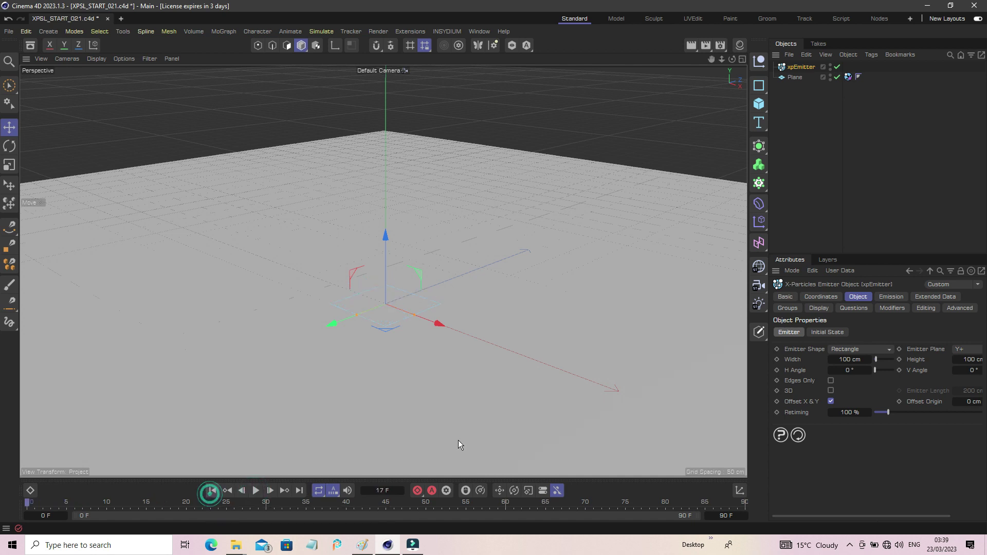
{"action": "left_click", "coordinate": [818, 180]}
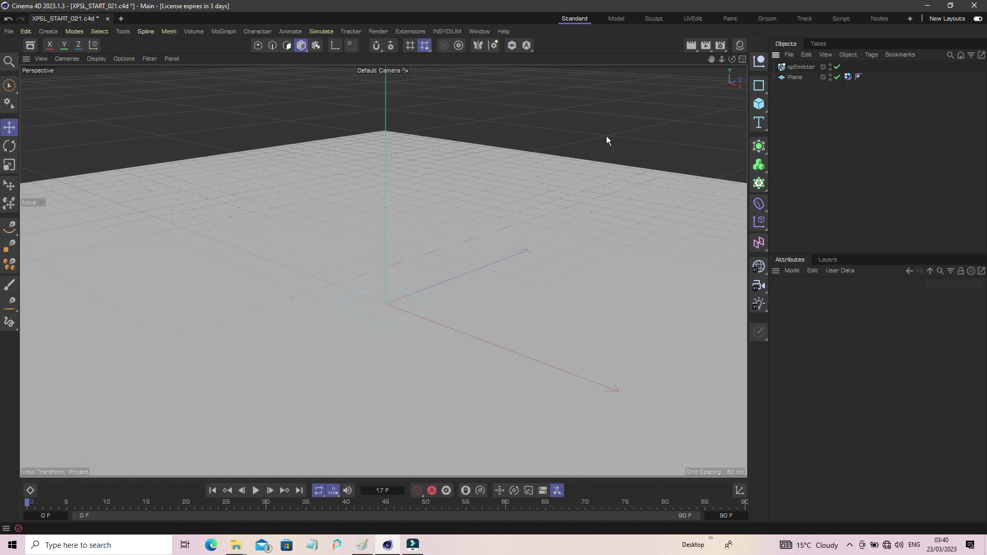
Add an xpGravity modifier from X-Particles Modifiers > Motion at its default 981 cm strength
{"action": "left_click", "coordinate": [443, 32]}
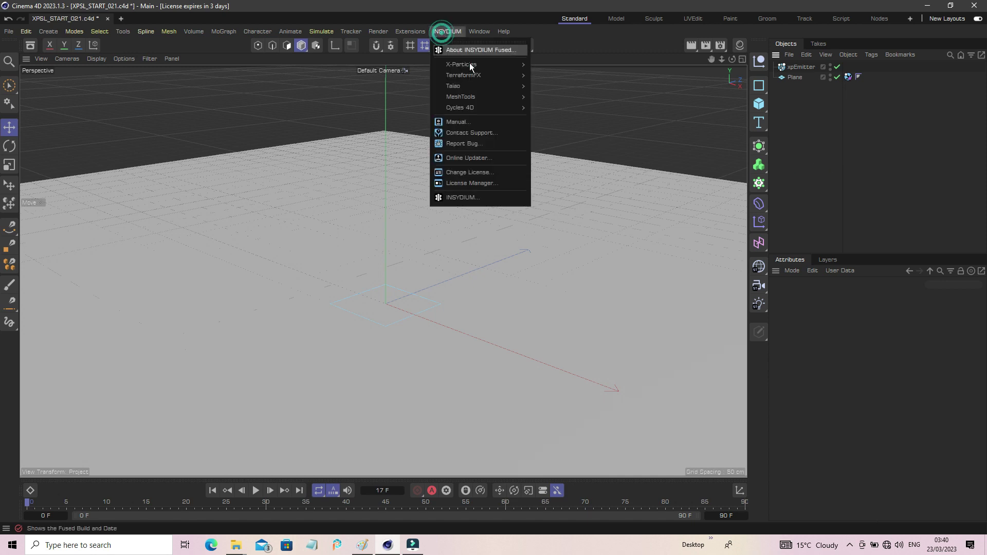
{"action": "mouse_move", "coordinate": [496, 65]}
{"action": "mouse_move", "coordinate": [569, 148]}
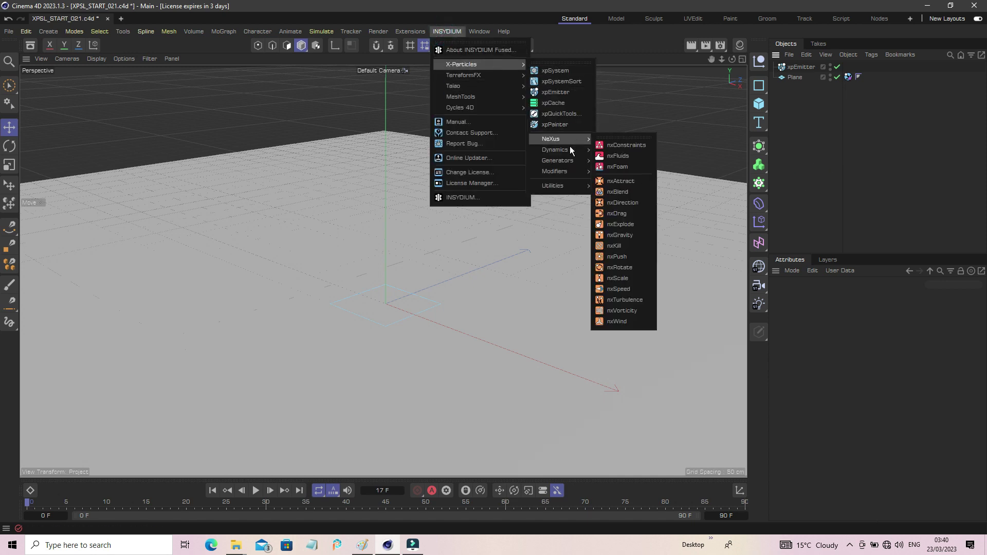
{"action": "mouse_move", "coordinate": [572, 172]}
{"action": "mouse_move", "coordinate": [607, 203]}
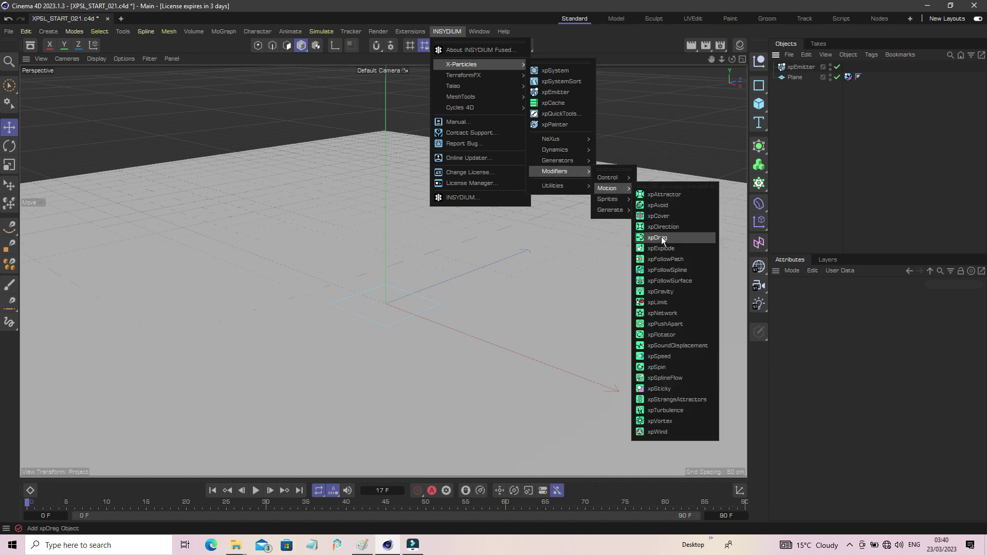
{"action": "left_click", "coordinate": [681, 294]}
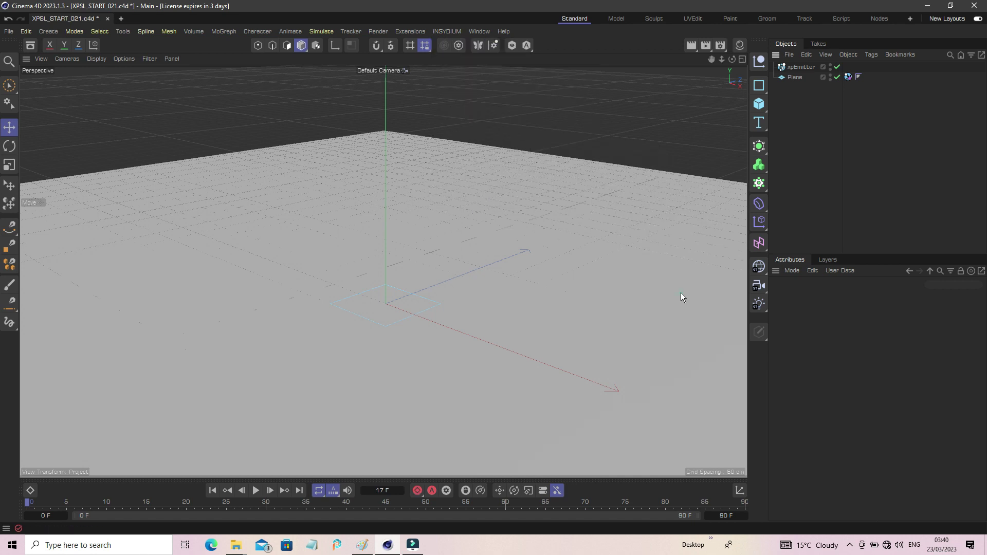
{"action": "left_click", "coordinate": [805, 187]}
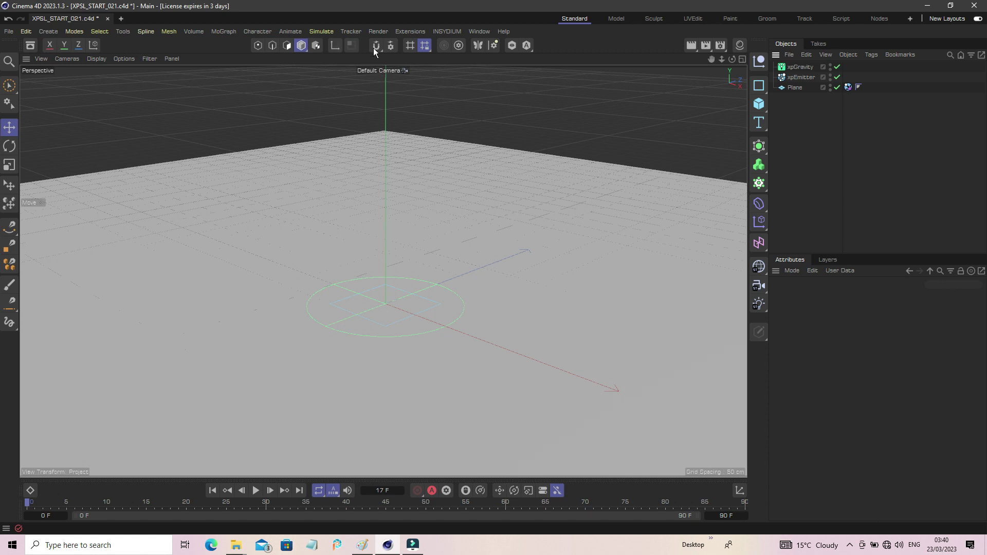
{"action": "left_click", "coordinate": [442, 33]}
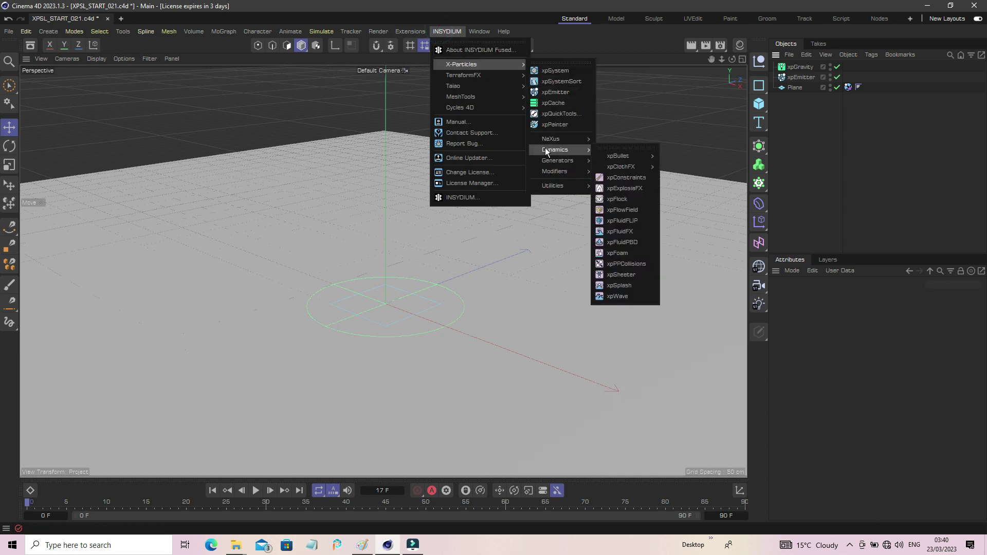
Add an xpFluidFX dynamic, play the fluid simulation, then return to the first frame
{"action": "left_click", "coordinate": [631, 238]}
{"action": "left_click", "coordinate": [808, 184]}
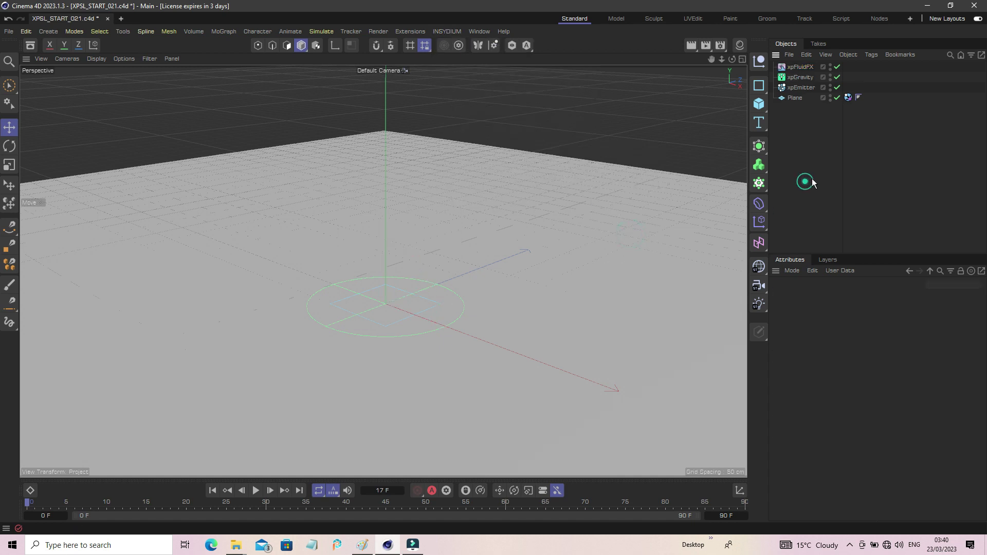
{"action": "left_click", "coordinate": [215, 491]}
{"action": "left_click", "coordinate": [257, 490]}
{"action": "left_click", "coordinate": [255, 490]}
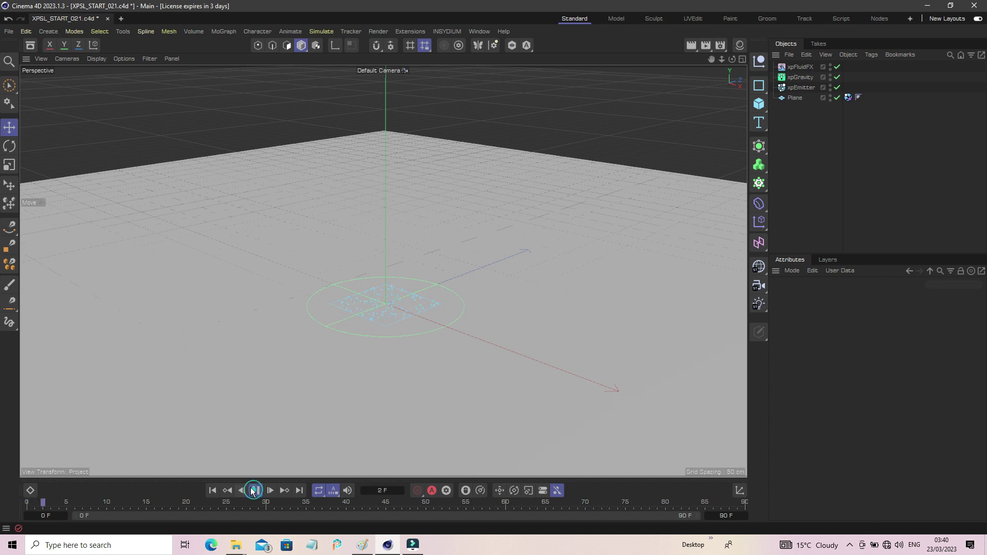
{"action": "left_click", "coordinate": [209, 490]}
{"action": "left_click", "coordinate": [255, 491]}
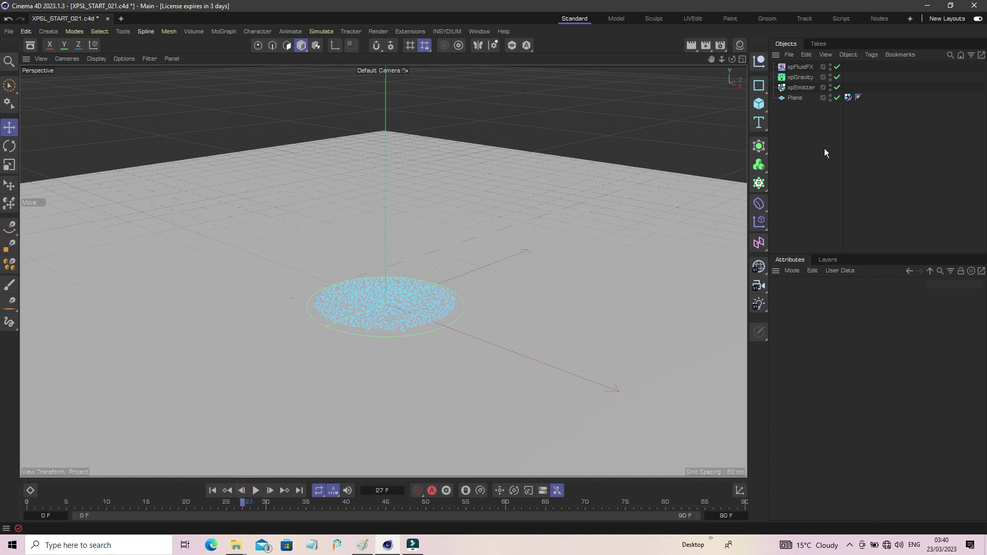
{"action": "key", "text": "shift+f"}
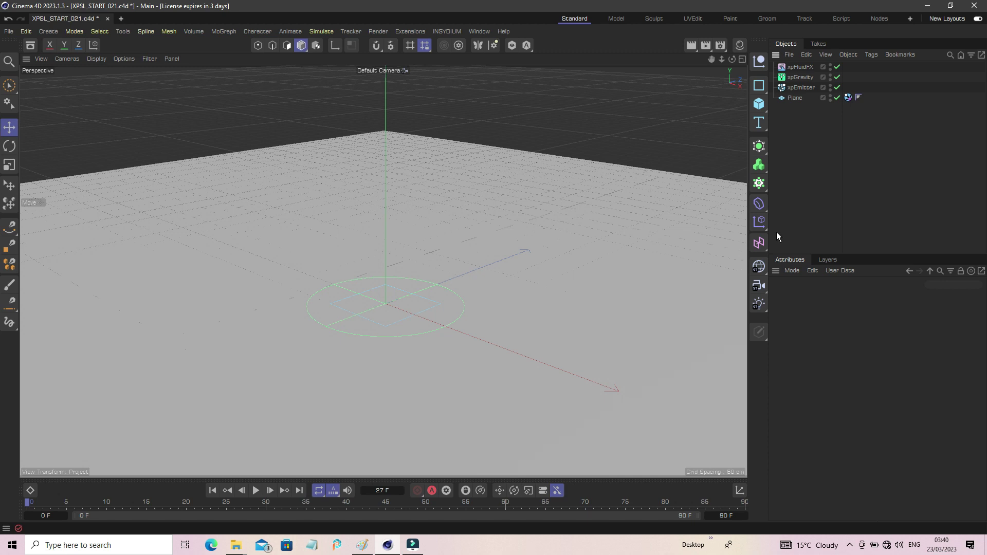
{"action": "left_click", "coordinate": [452, 31]}
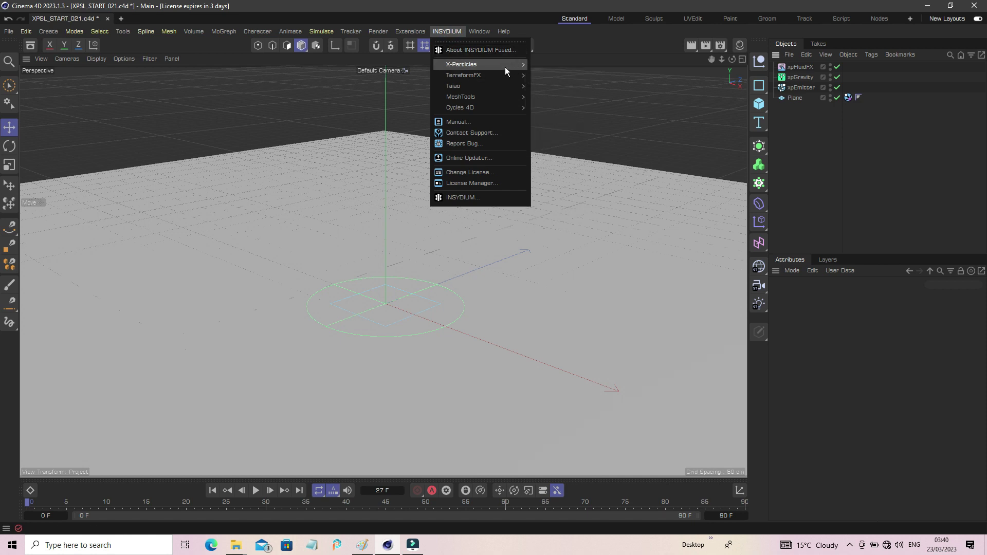
Add an xpSplash cone modifier (75 cm high, 25 to 100 cm radius) from X-Particles Dynamics
{"action": "mouse_move", "coordinate": [560, 159]}
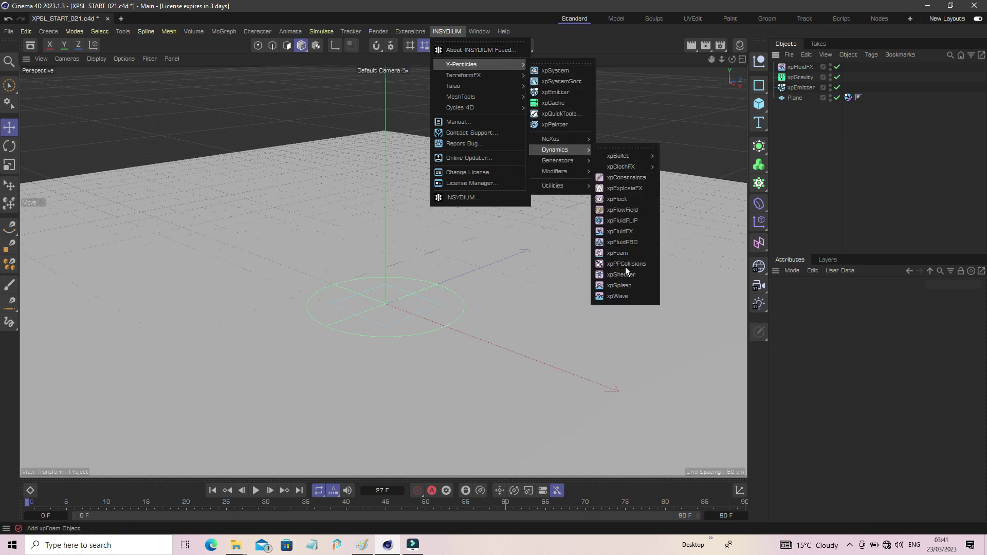
{"action": "left_click", "coordinate": [620, 285]}
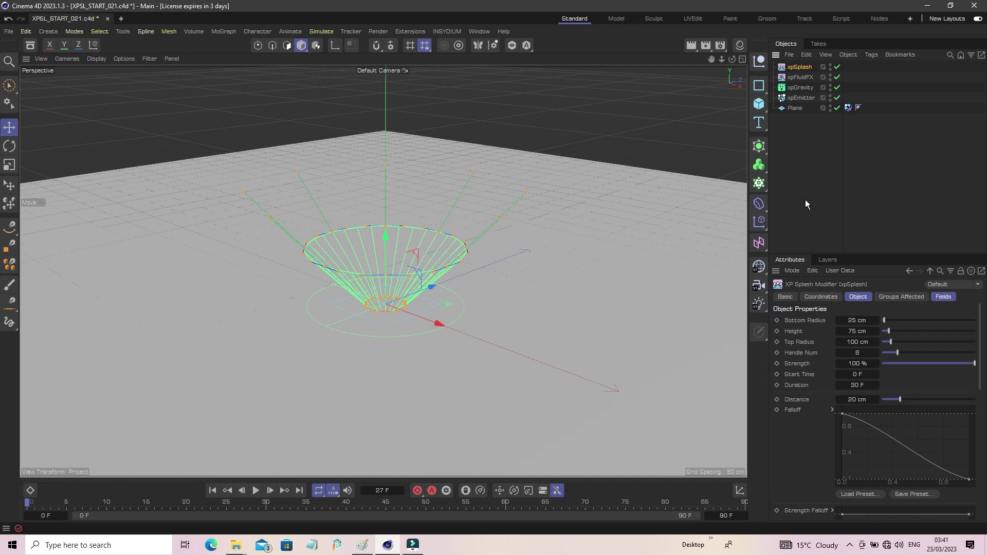
{"action": "left_click", "coordinate": [805, 201]}
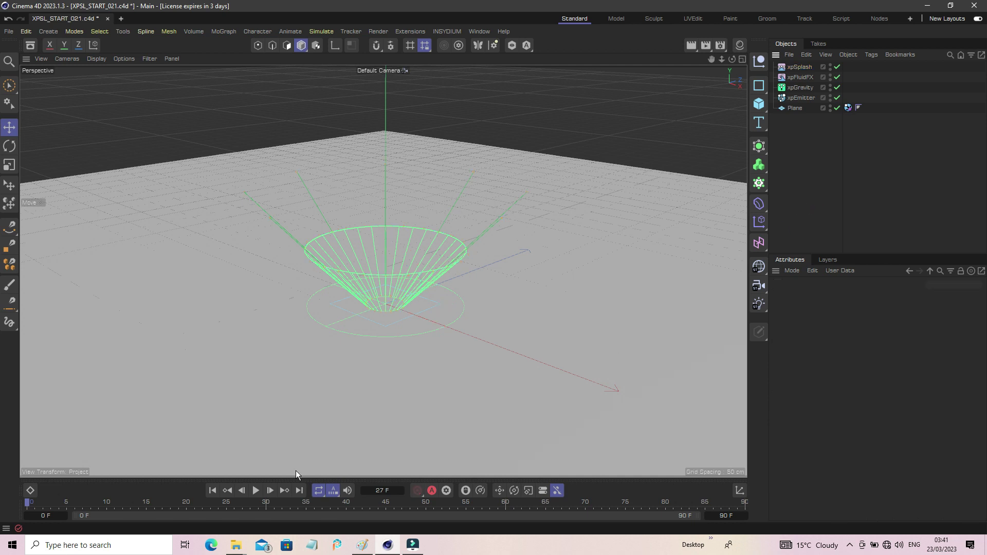
Play the splash simulation from frame 0, stop and rewind it, then select the xpEmitter
{"action": "left_click", "coordinate": [212, 490]}
{"action": "left_click", "coordinate": [254, 491]}
{"action": "left_click", "coordinate": [258, 491]}
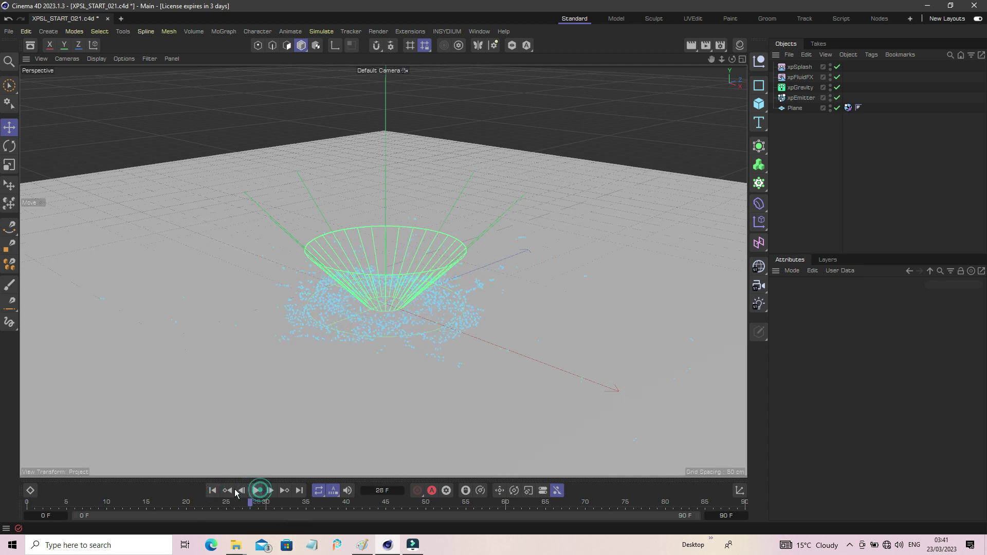
{"action": "left_click", "coordinate": [213, 491]}
{"action": "left_click", "coordinate": [803, 177]}
{"action": "left_click", "coordinate": [799, 99]}
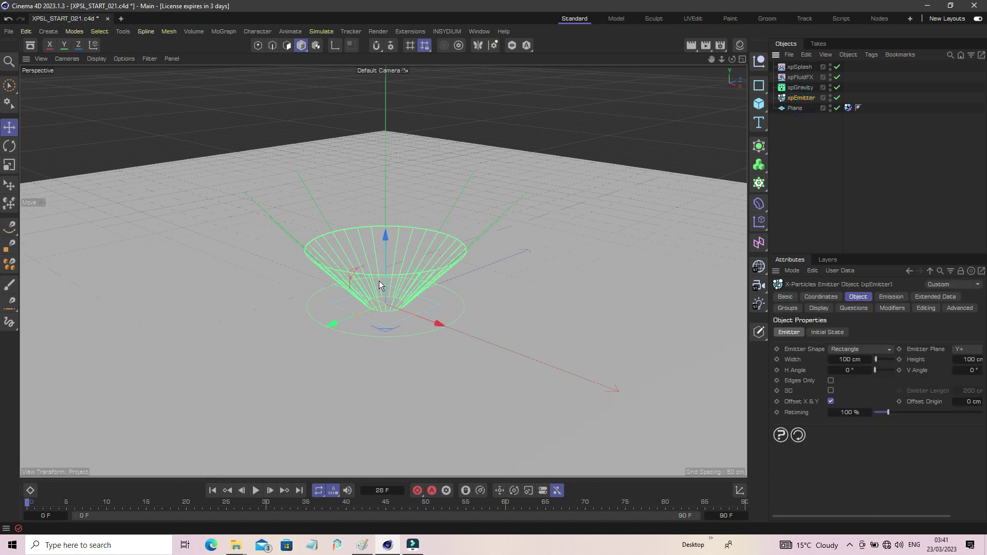
Raise the xpEmitter slightly along Y, replay the simulation from the start, then select xpSplash
{"action": "left_click_drag", "start_coordinate": [381, 275], "coordinate": [381, 261]}
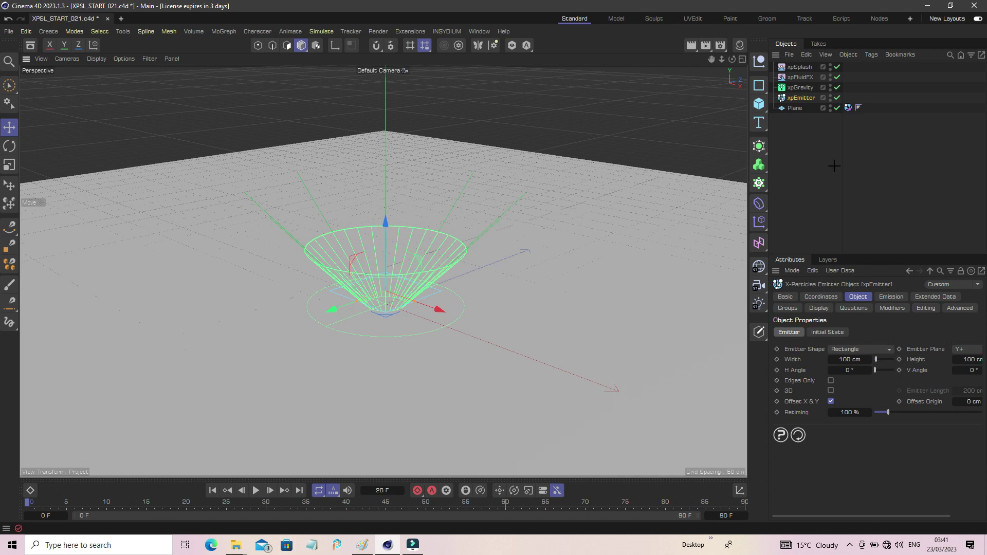
{"action": "left_click", "coordinate": [835, 165]}
{"action": "left_click", "coordinate": [212, 491]}
{"action": "left_click", "coordinate": [257, 491]}
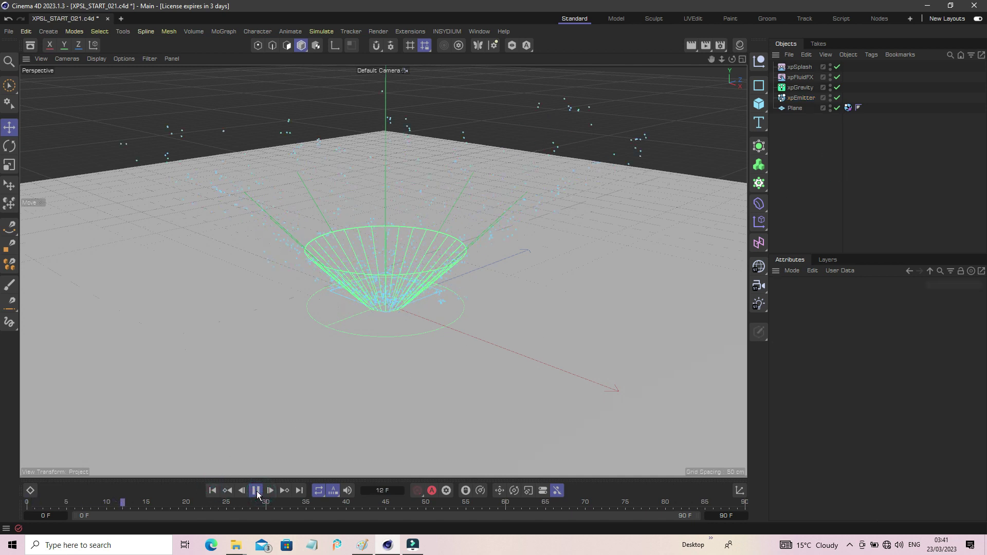
{"action": "left_click", "coordinate": [257, 492]}
{"action": "left_click", "coordinate": [213, 491]}
{"action": "left_click", "coordinate": [801, 197]}
{"action": "left_click", "coordinate": [800, 67]}
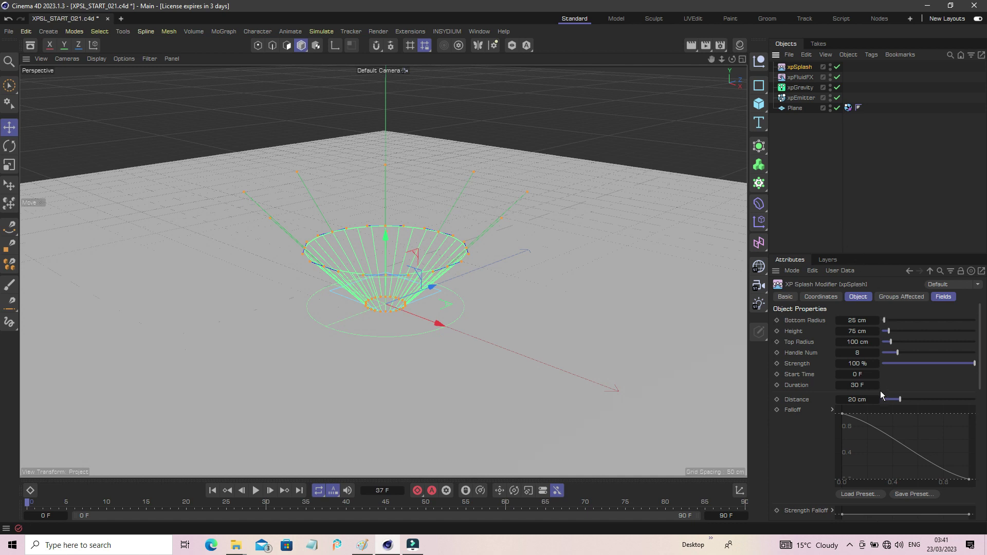
Set the xpSplash Handle Num to 12 and Strength to 53%
{"action": "left_click", "coordinate": [860, 353]}
{"action": "left_click_drag", "start_coordinate": [860, 353], "coordinate": [874, 353]}
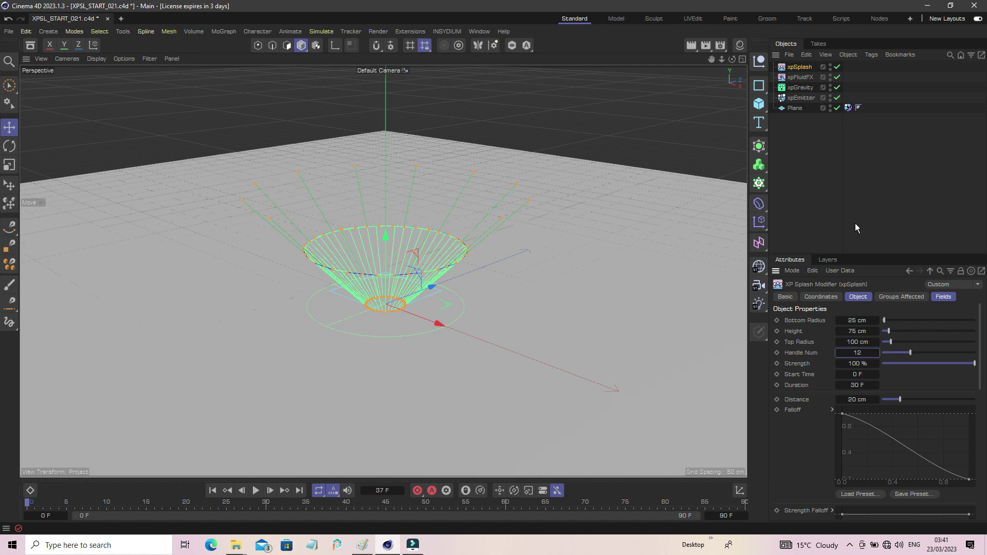
{"action": "left_click", "coordinate": [852, 364]}
{"action": "type", "text": "5"}
{"action": "type", "text": "3"}
{"action": "key", "text": "Return"}
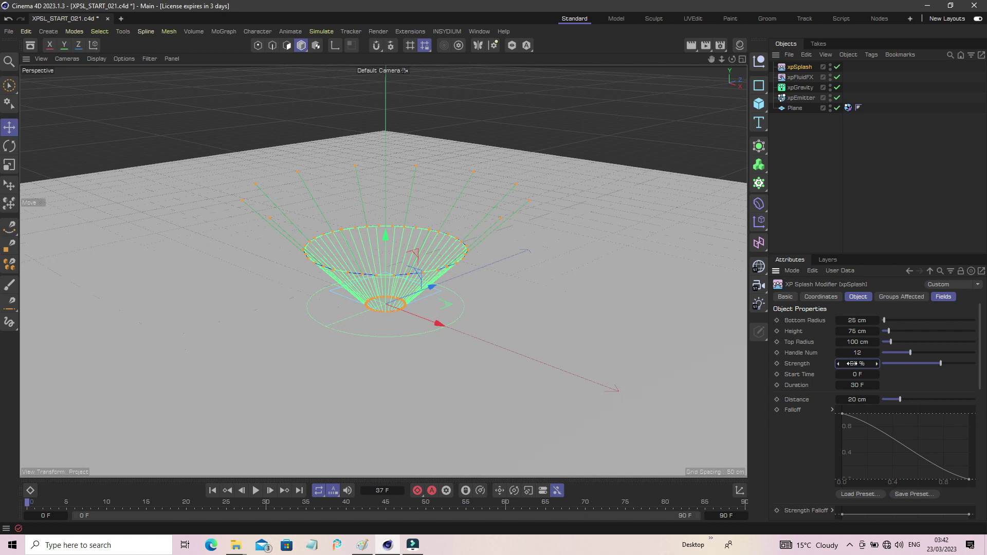
Play the 12-handle splash to frame 33, rewind to frame 0, and deselect xpSplash
{"action": "left_click", "coordinate": [213, 491]}
{"action": "left_click", "coordinate": [256, 491]}
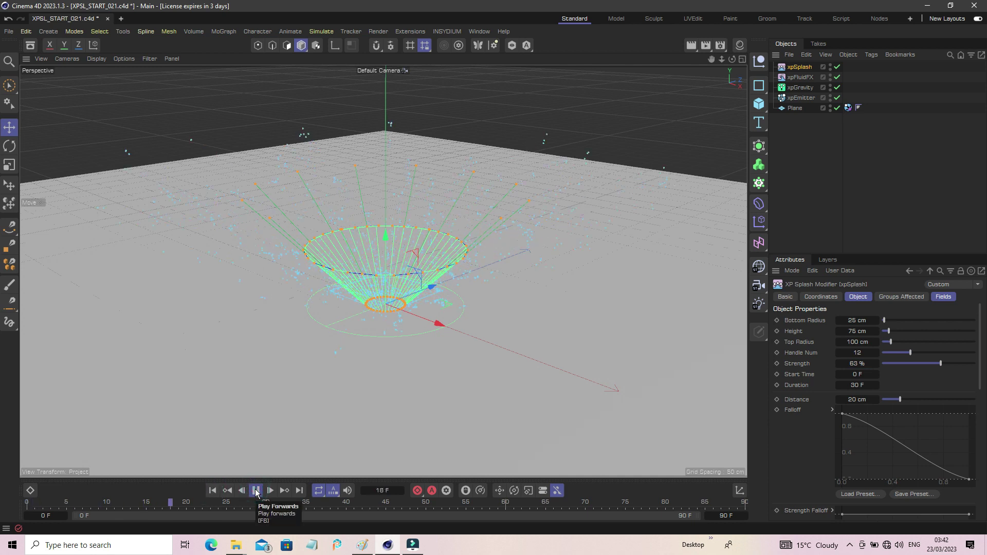
{"action": "left_click", "coordinate": [255, 491]}
{"action": "left_click", "coordinate": [212, 491]}
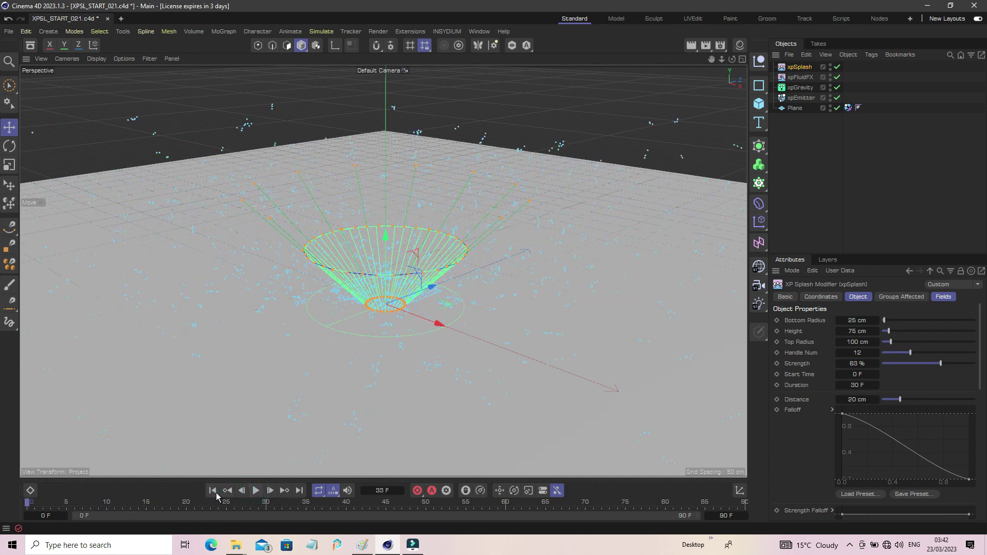
{"action": "left_click", "coordinate": [818, 184]}
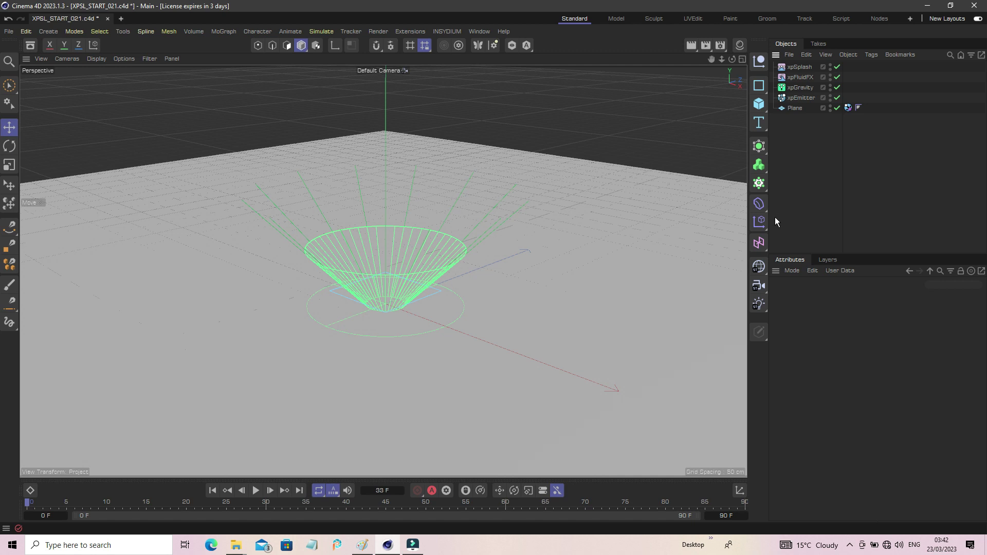
{"action": "left_click", "coordinate": [435, 32]}
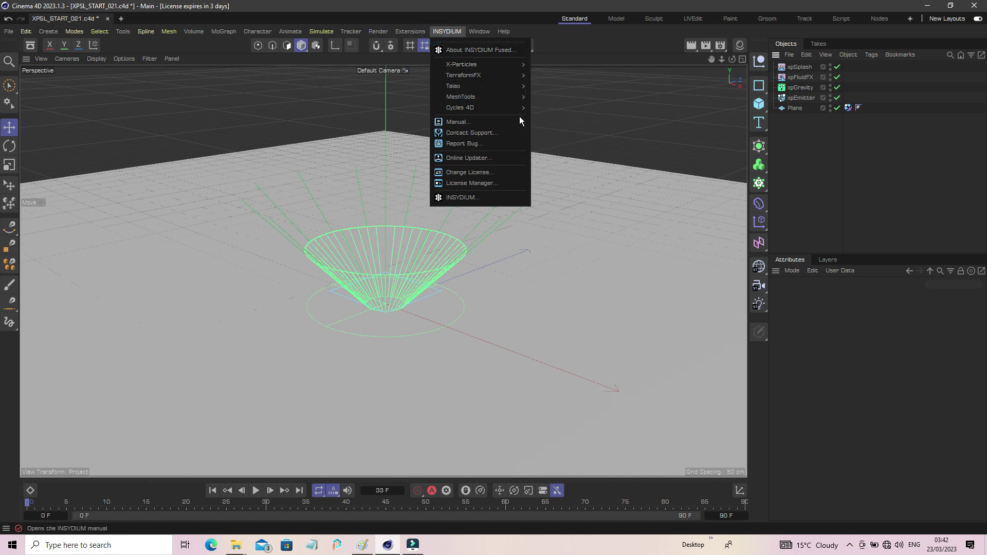
Add an xpSheeter from INSYDIUM > X-Particles > Dynamics to the particle scene
{"action": "mouse_move", "coordinate": [504, 64]}
{"action": "mouse_move", "coordinate": [562, 152]}
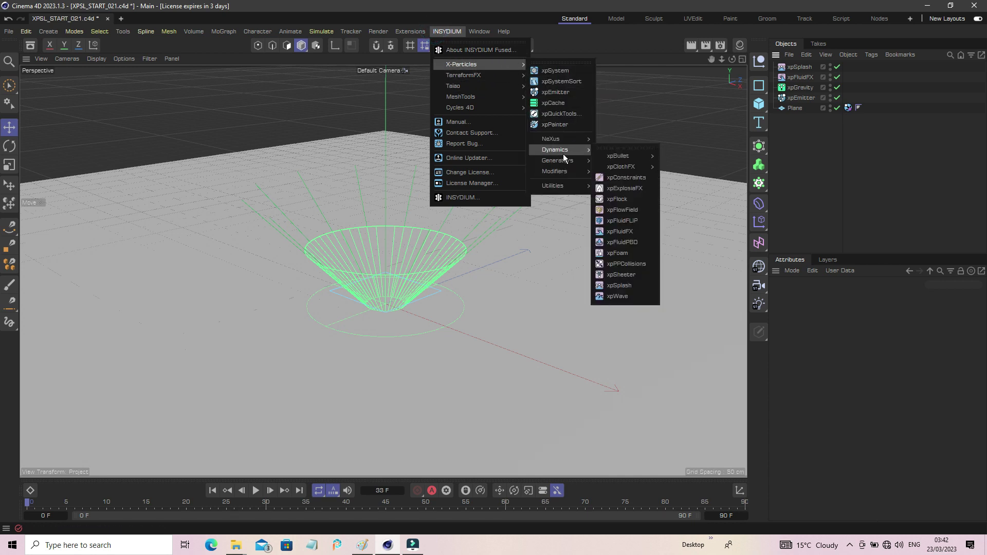
{"action": "left_click", "coordinate": [641, 274]}
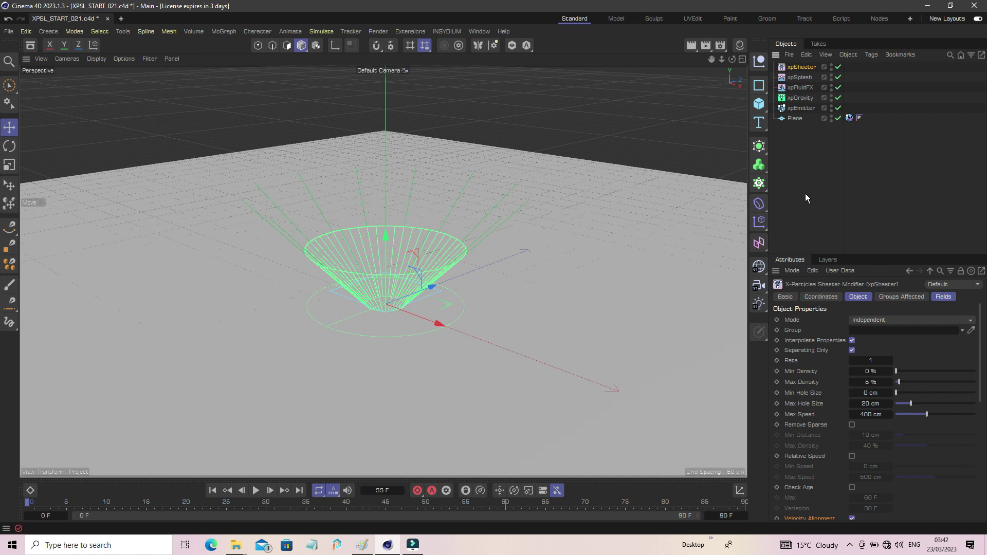
Set the xpSheeter's Max Density to 50 % and Max Speed to 500 cm
{"action": "left_click", "coordinate": [875, 382]}
{"action": "type", "text": "50"}
{"action": "key", "text": "Return"}
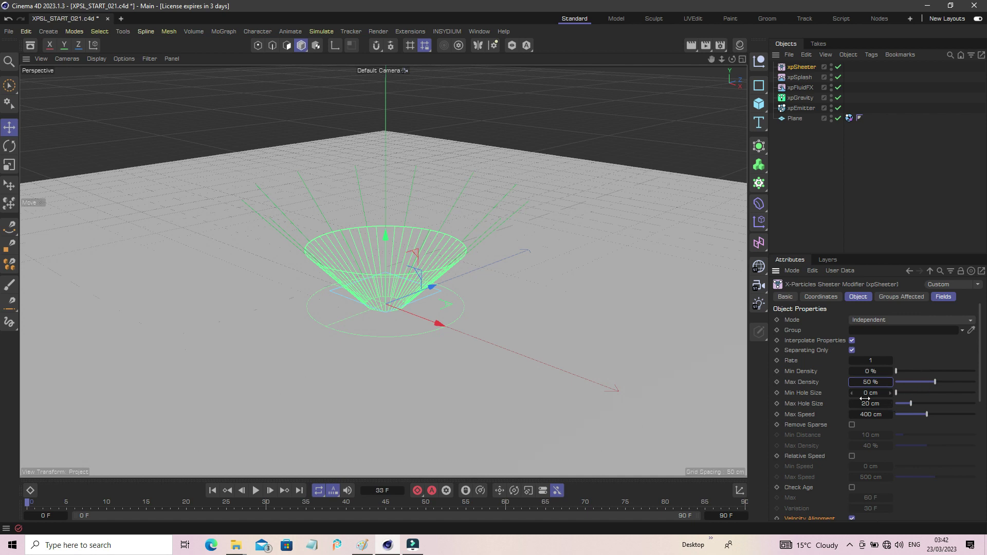
{"action": "double_click", "coordinate": [874, 415]}
{"action": "type", "text": "500"}
{"action": "key", "text": "Return"}
{"action": "left_click", "coordinate": [816, 200]}
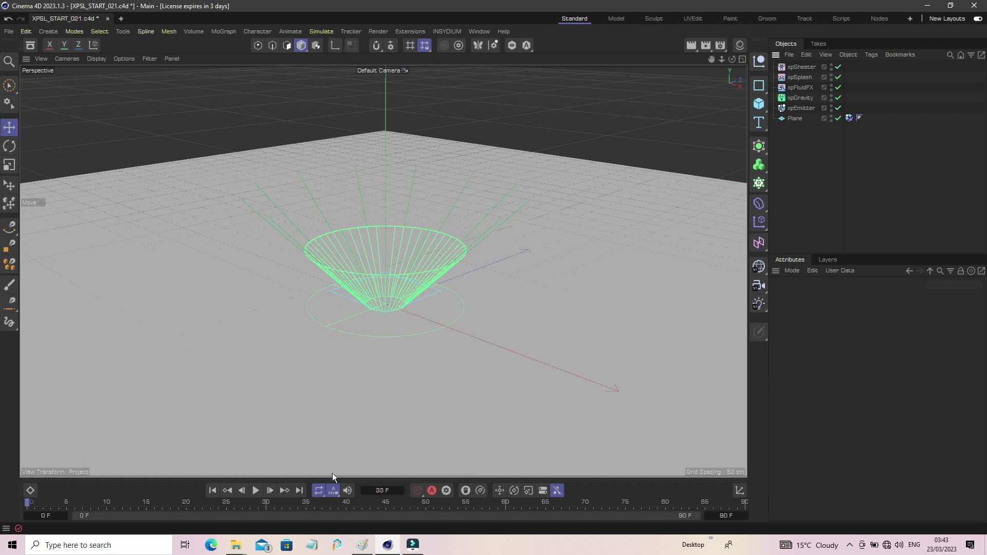
Replay the splash simulation from the start twice, pausing at frame 11
{"action": "left_click", "coordinate": [211, 491]}
{"action": "left_click", "coordinate": [256, 491]}
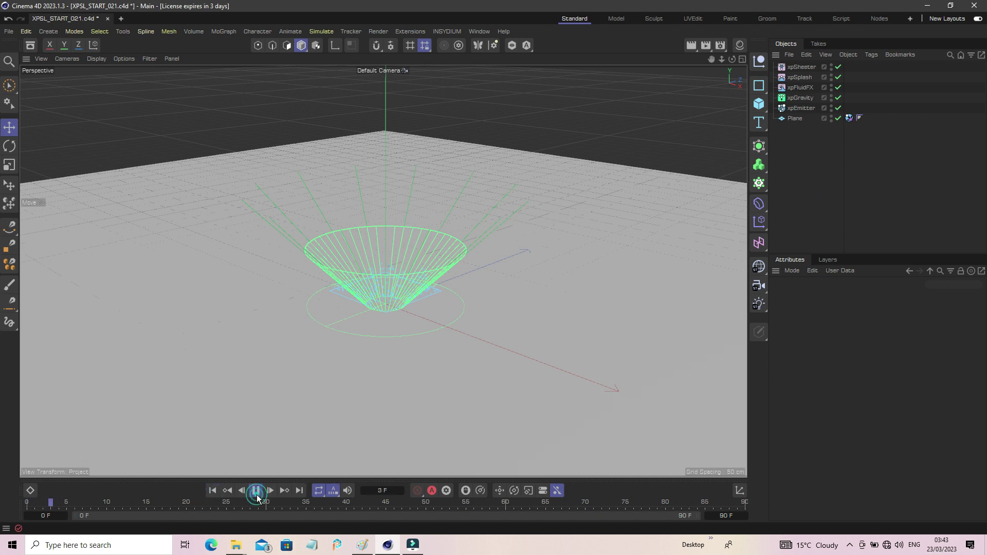
{"action": "left_click", "coordinate": [256, 491]}
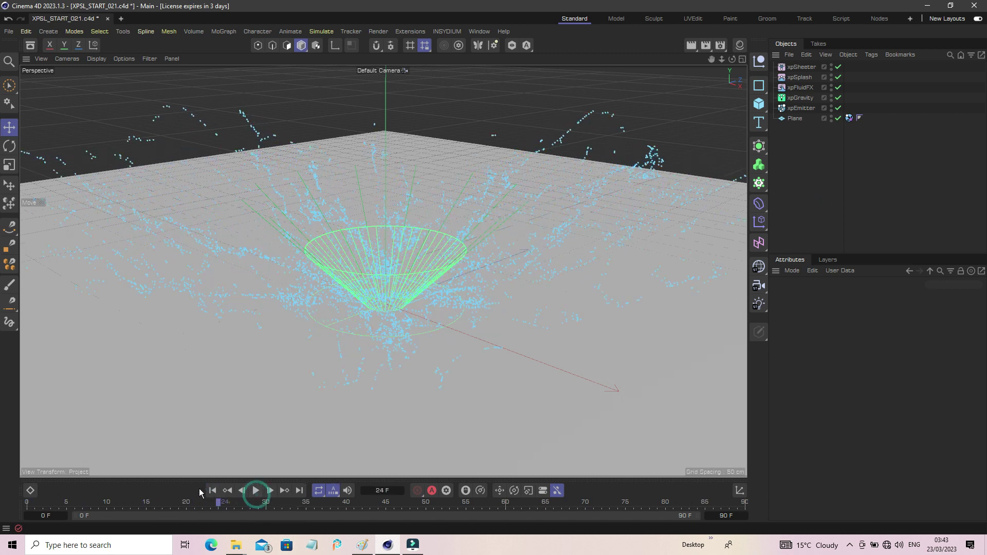
{"action": "left_click", "coordinate": [212, 490]}
{"action": "left_click", "coordinate": [256, 491]}
{"action": "left_click", "coordinate": [256, 491]}
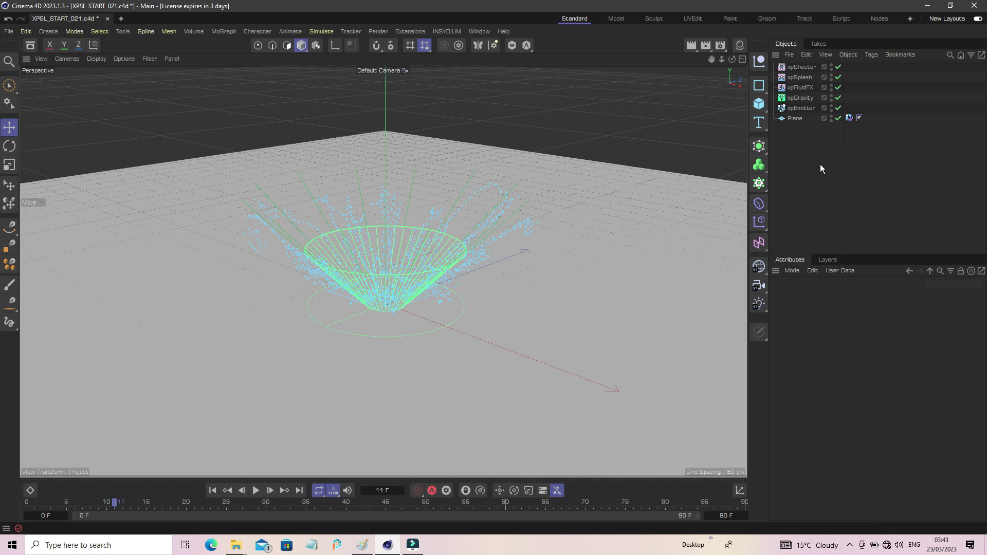
Add an xpOpenVDBMesher from X-Particles > Generators with xpEmitter as its source
{"action": "left_click", "coordinate": [447, 32]}
{"action": "mouse_move", "coordinate": [507, 64]}
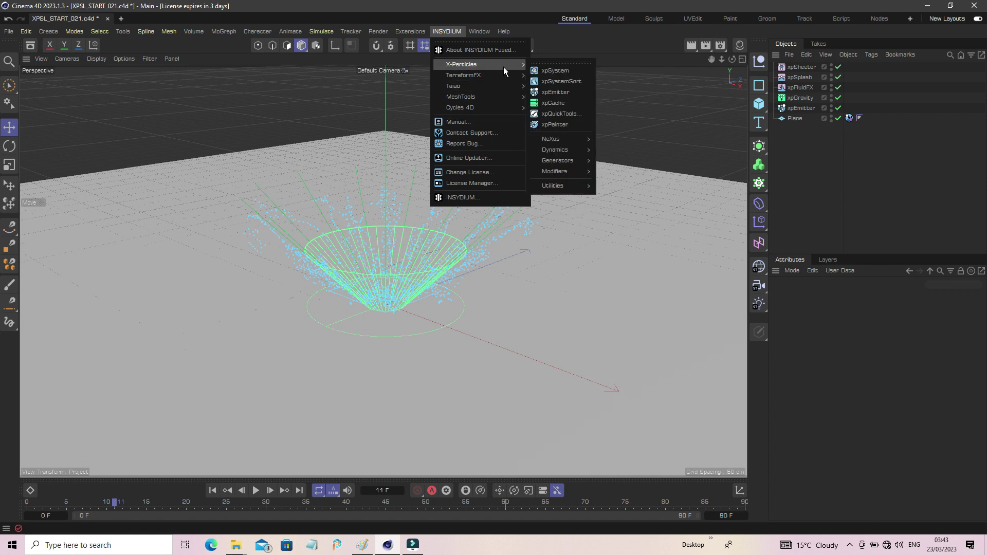
{"action": "mouse_move", "coordinate": [558, 150]}
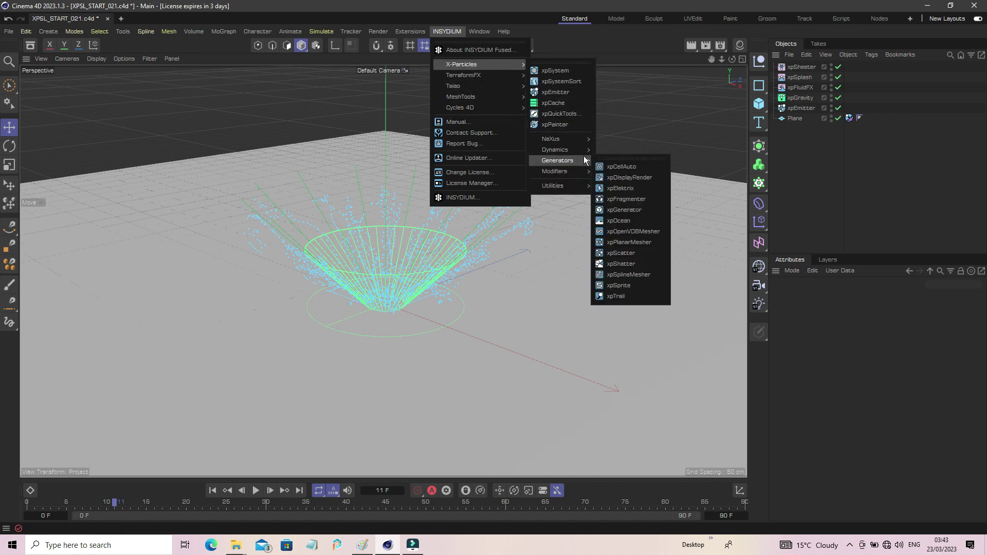
{"action": "left_click", "coordinate": [637, 231]}
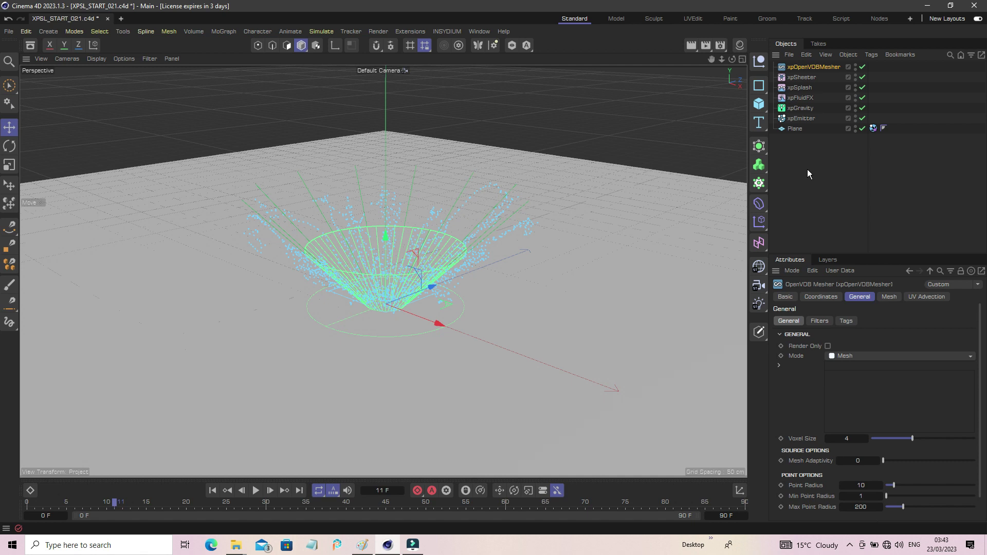
{"action": "left_click_drag", "start_coordinate": [801, 118], "coordinate": [844, 387]}
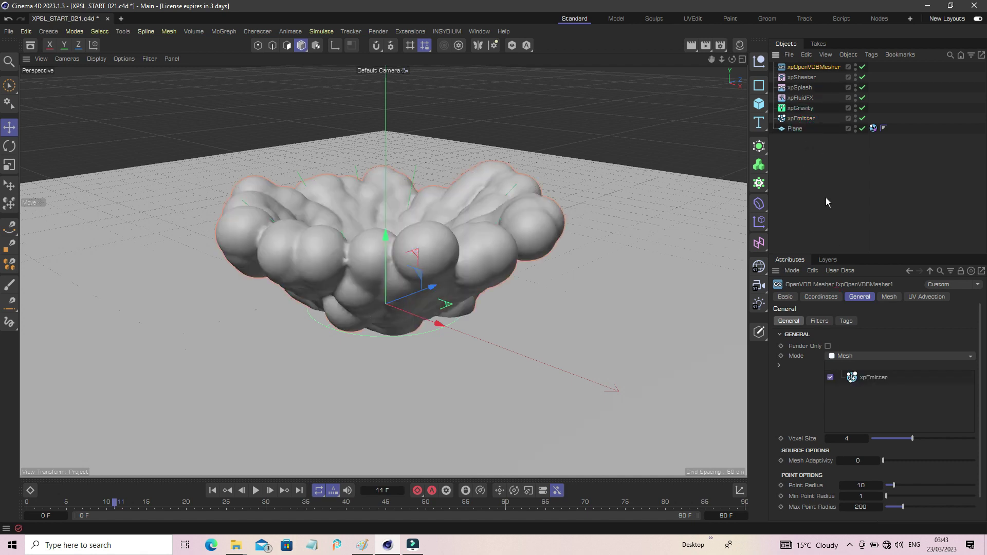
Lower the xpOpenVDBMesher's Point Radius from 50 to 1.5 for thin tendrils
{"action": "left_click", "coordinate": [801, 69]}
{"action": "left_click", "coordinate": [860, 485]}
{"action": "key", "text": "BackSpace"}
{"action": "type", "text": "5"}
{"action": "key", "text": "Return"}
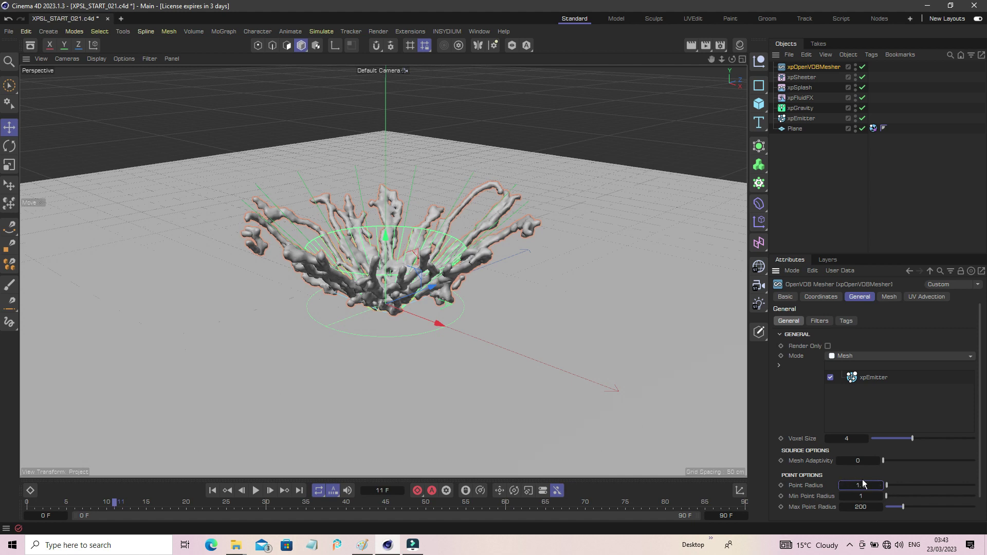
{"action": "left_click", "coordinate": [844, 439]}
{"action": "key", "text": "Return"}
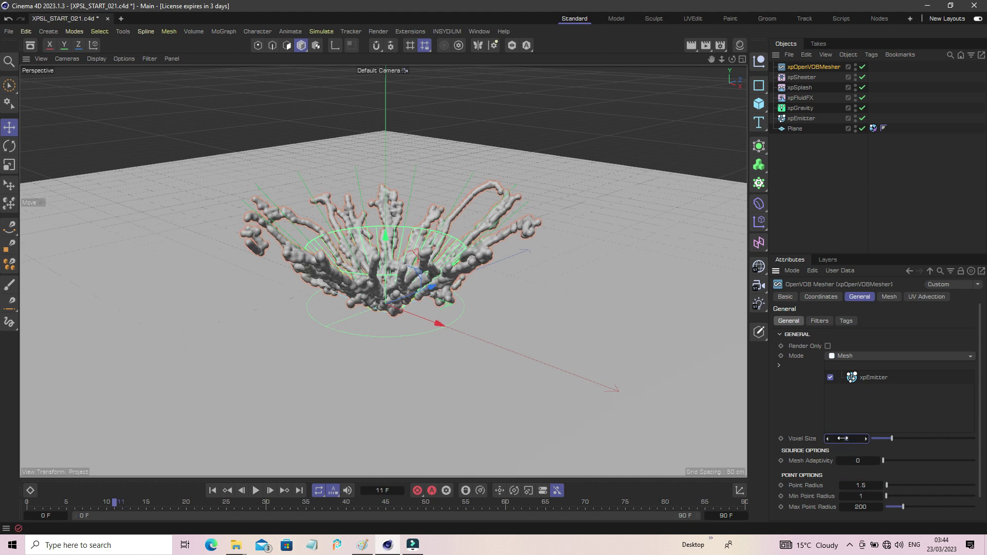
{"action": "left_click", "coordinate": [843, 439]}
{"action": "key", "text": "Return"}
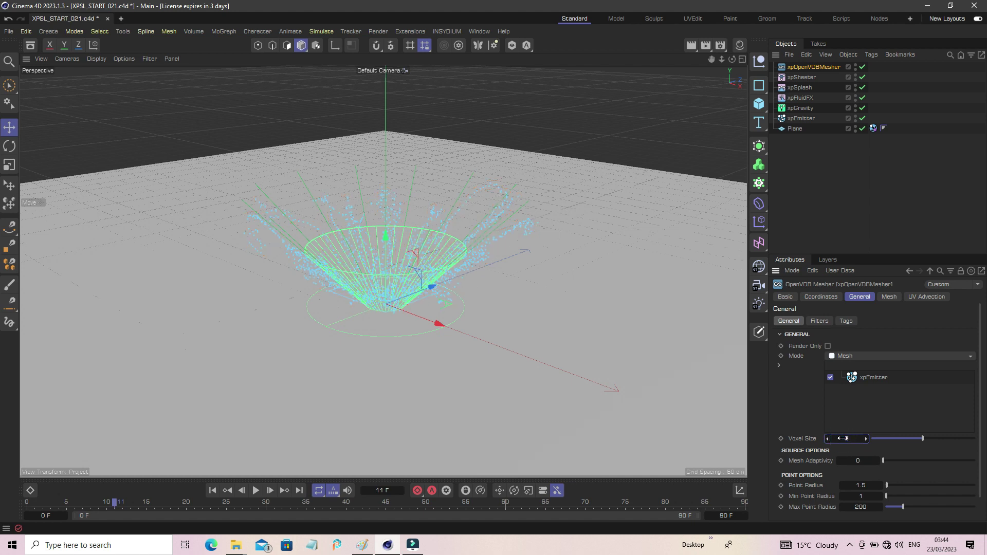
{"action": "left_click", "coordinate": [843, 438]}
{"action": "key", "text": "Return"}
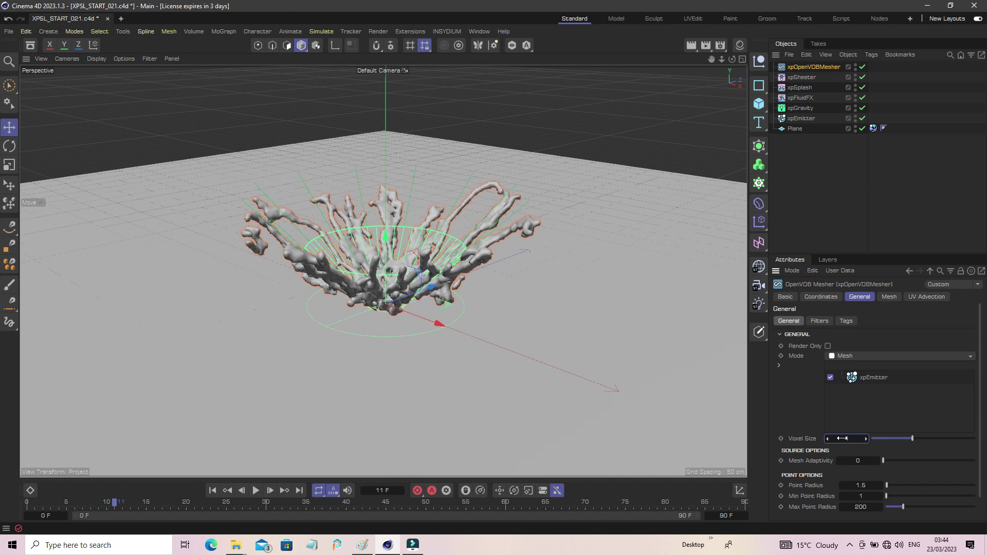
{"action": "left_click", "coordinate": [817, 205]}
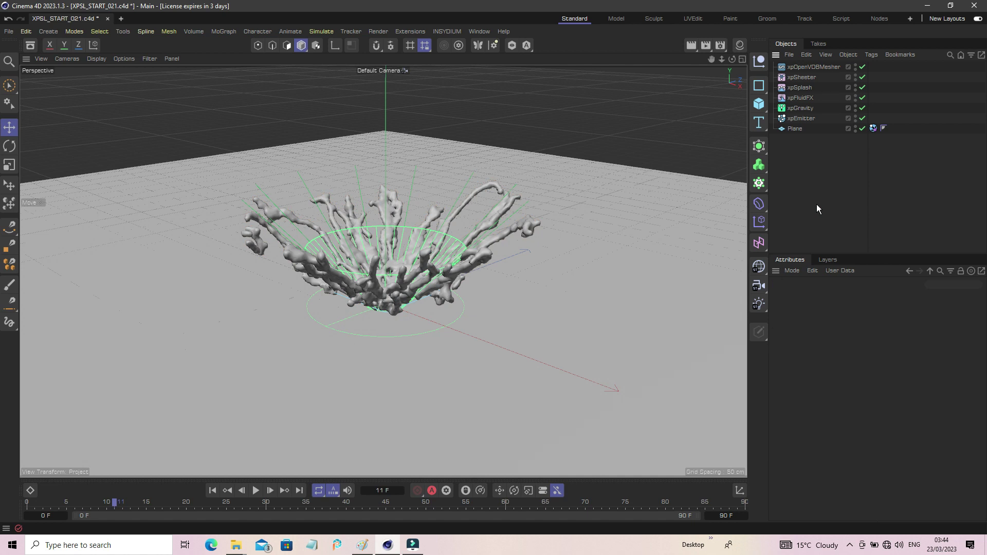
Replay the meshed splash from the first frame and pause at frame 20
{"action": "left_click", "coordinate": [213, 491]}
{"action": "left_click", "coordinate": [255, 491]}
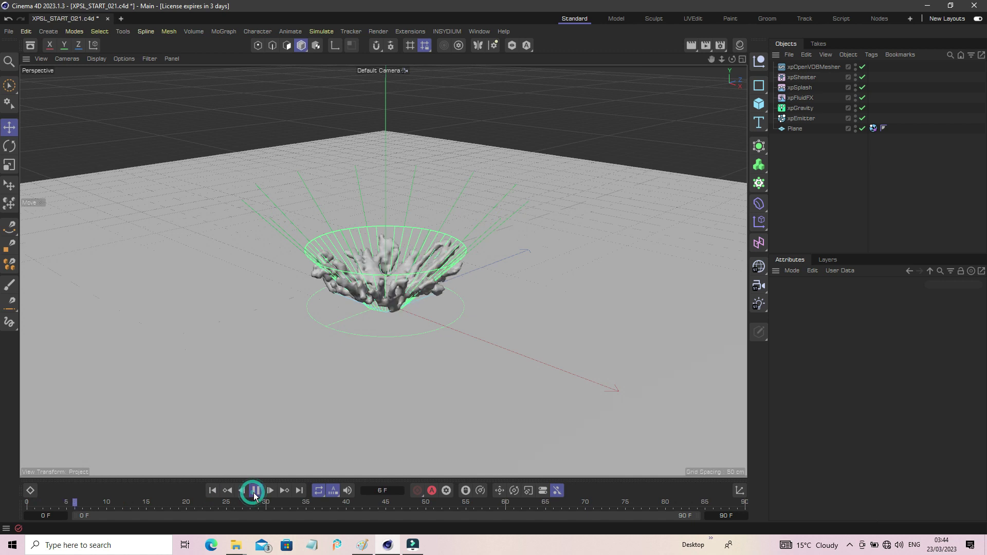
{"action": "left_click", "coordinate": [255, 491]}
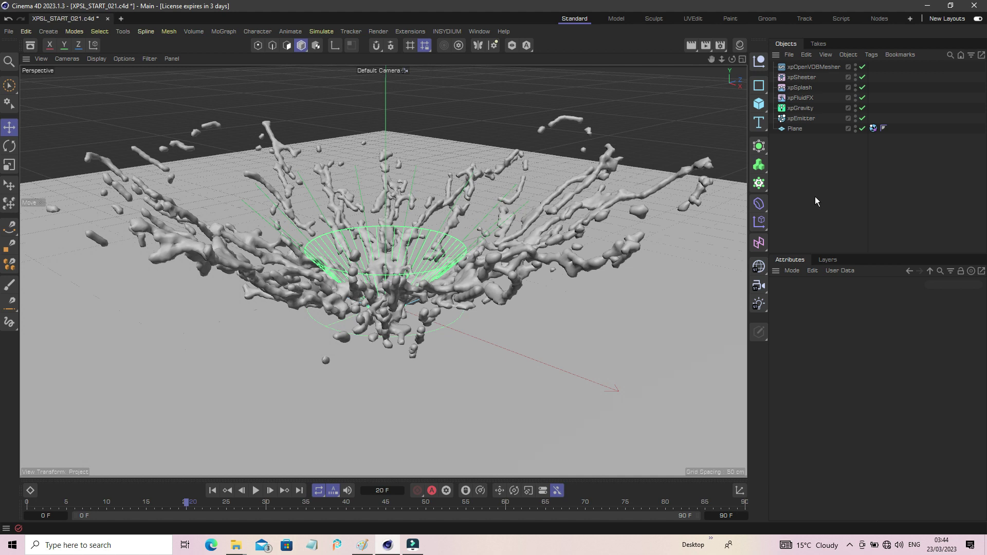
Set xpSplash Strength to 34 % and replay the splash, pausing at frame 25
{"action": "left_click", "coordinate": [813, 88]}
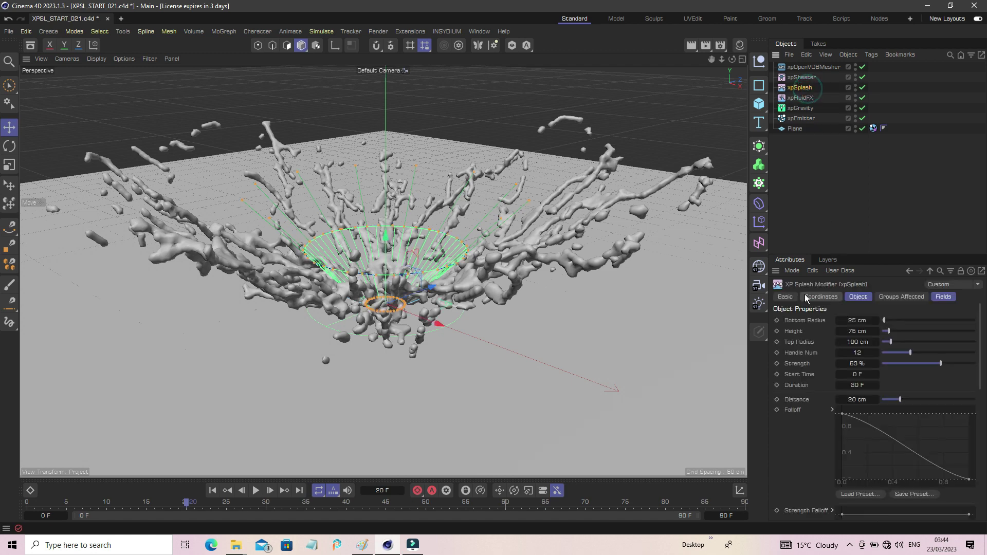
{"action": "left_click", "coordinate": [913, 364]}
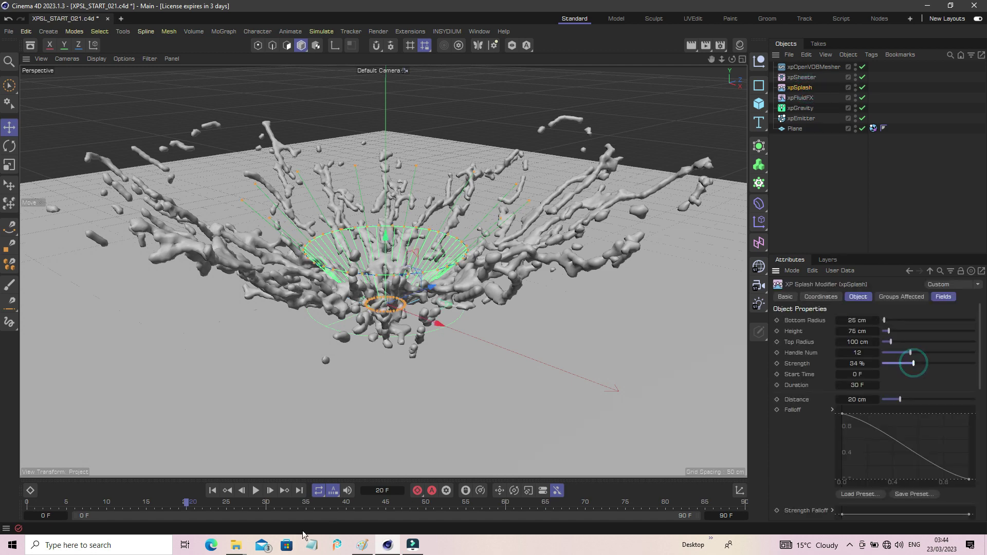
{"action": "left_click", "coordinate": [213, 491]}
{"action": "left_click", "coordinate": [255, 491]}
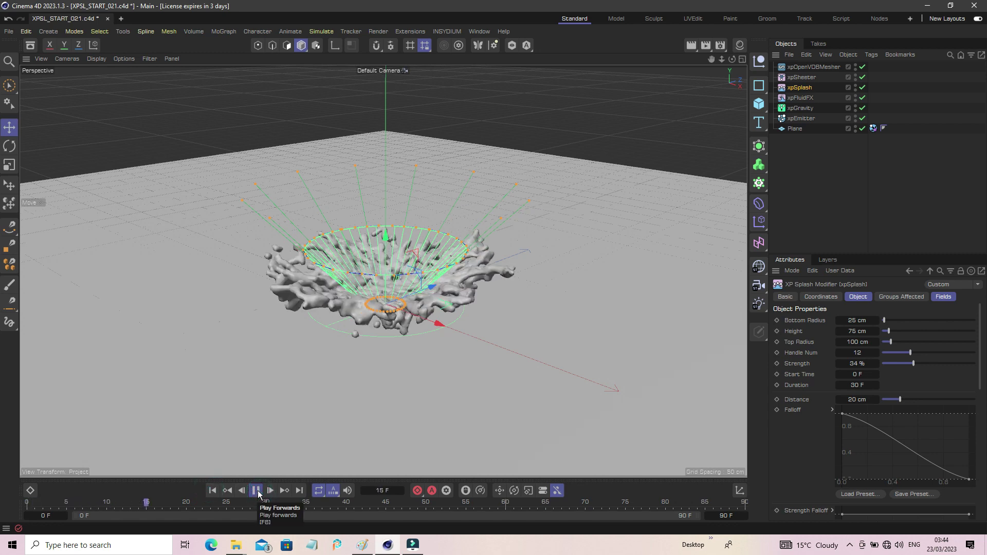
{"action": "left_click", "coordinate": [256, 491]}
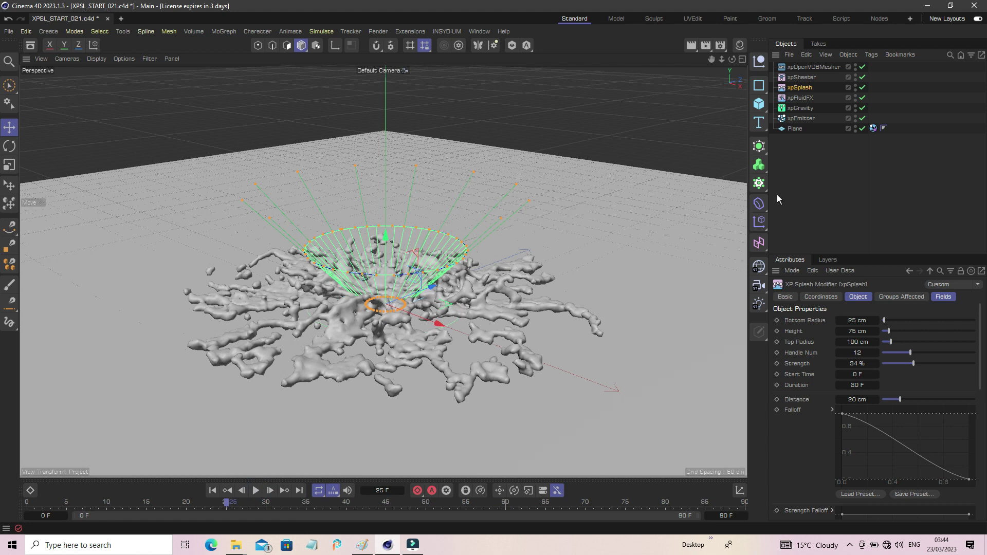
Drag the yellow Mat material from the Material Manager onto xpOpenVDBMesher
{"action": "left_click", "coordinate": [739, 45]}
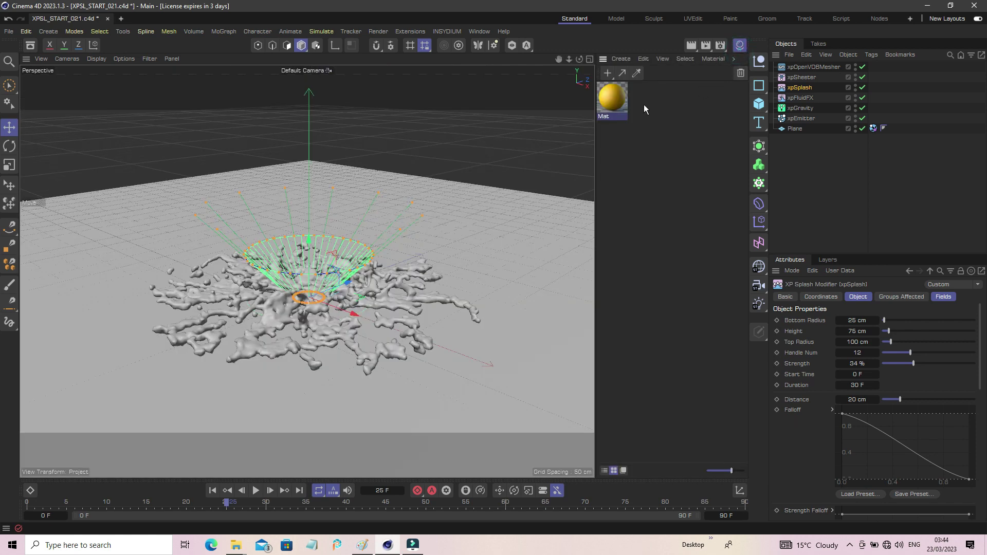
{"action": "left_click_drag", "start_coordinate": [619, 99], "coordinate": [794, 67]}
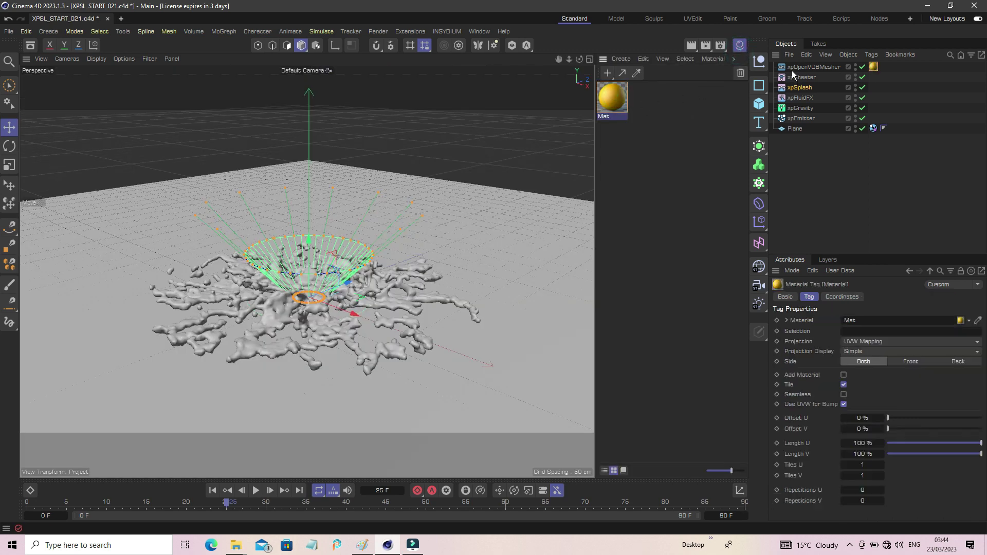
{"action": "left_click", "coordinate": [696, 142]}
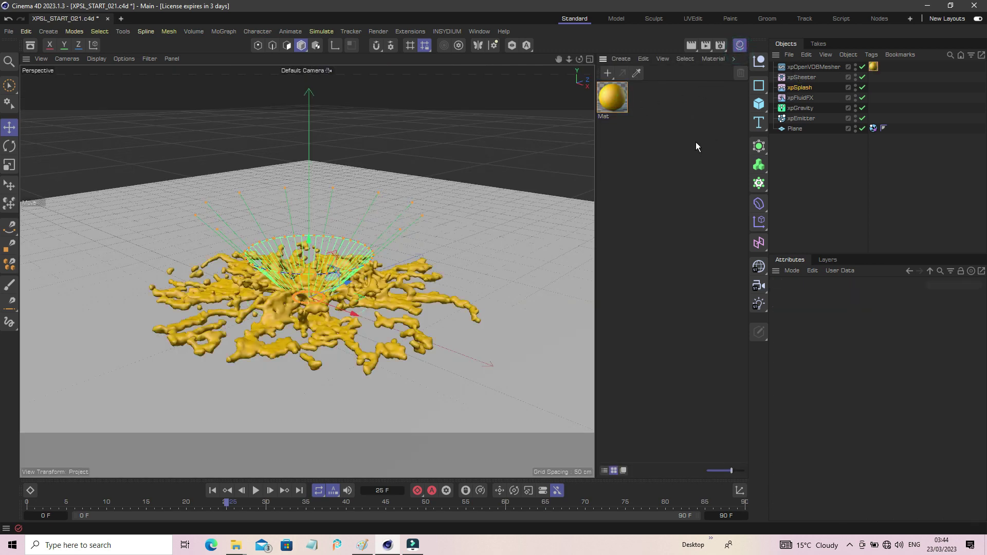
{"action": "left_click", "coordinate": [740, 44]}
{"action": "left_click", "coordinate": [801, 186]}
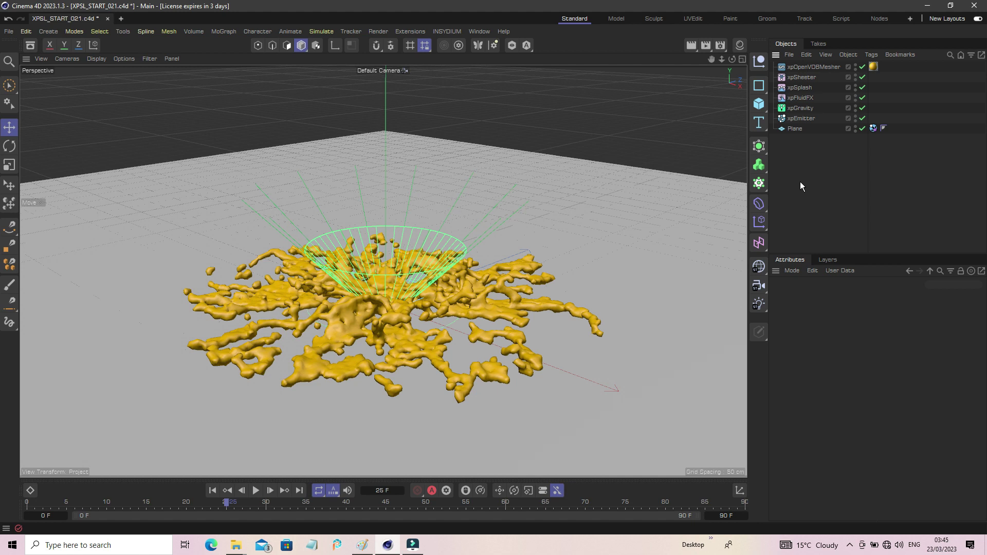
Replay the yellow splash to frame 32, then minimize Cinema 4D to reveal the rendered video
{"action": "left_click", "coordinate": [801, 182]}
{"action": "left_click", "coordinate": [214, 491]}
{"action": "left_click", "coordinate": [253, 491]}
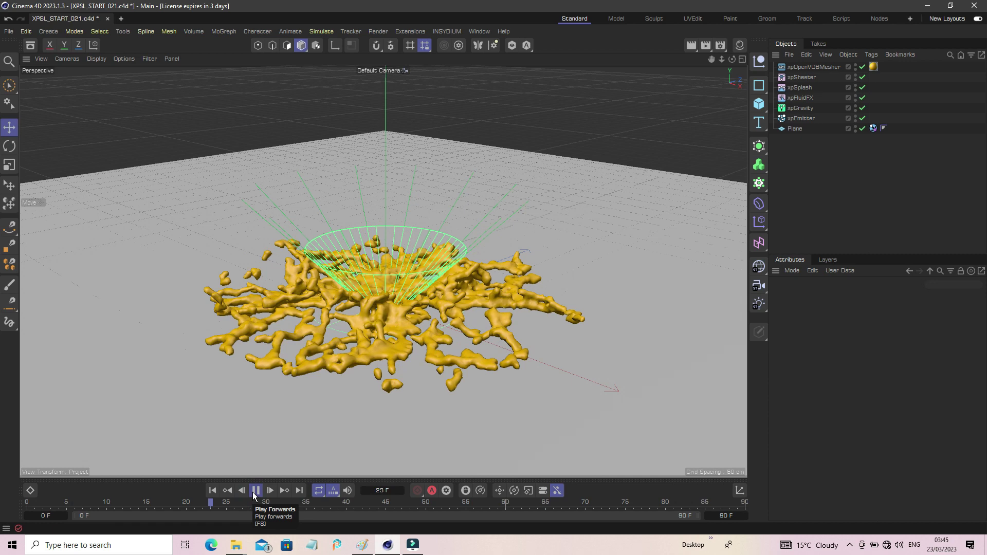
{"action": "left_click", "coordinate": [255, 492]}
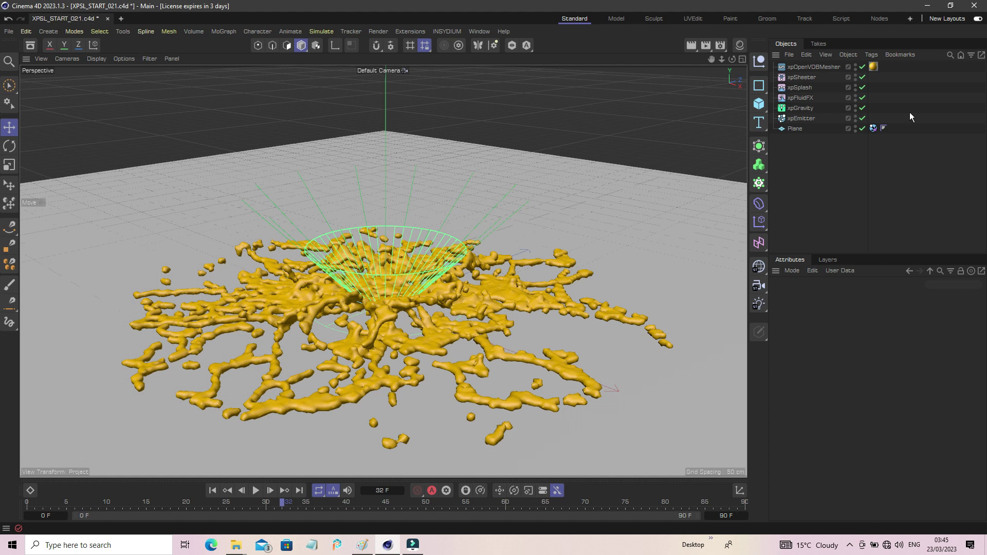
{"action": "left_click", "coordinate": [927, 6]}
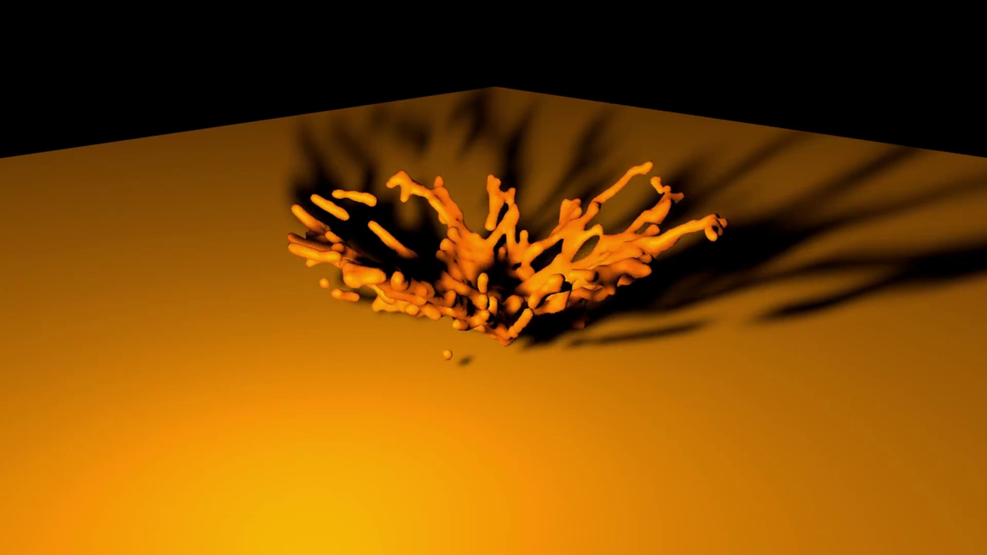